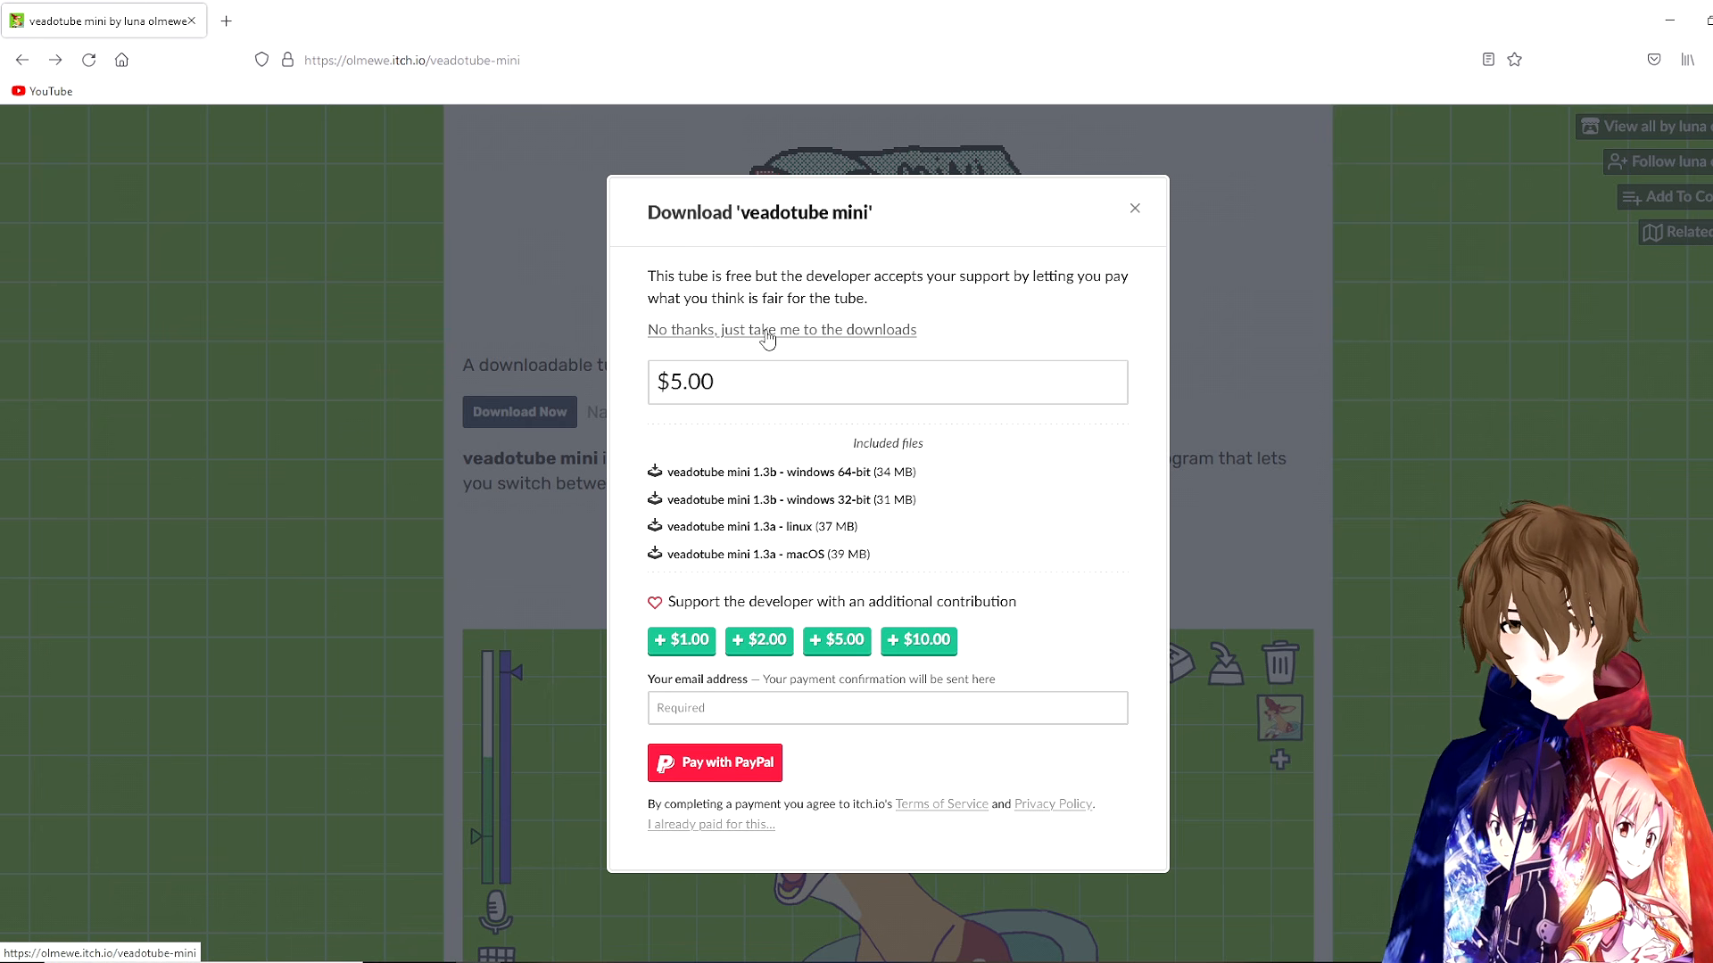
Step: Skip the payment for veadotube mini and continue to the free downloads
click(766, 330)
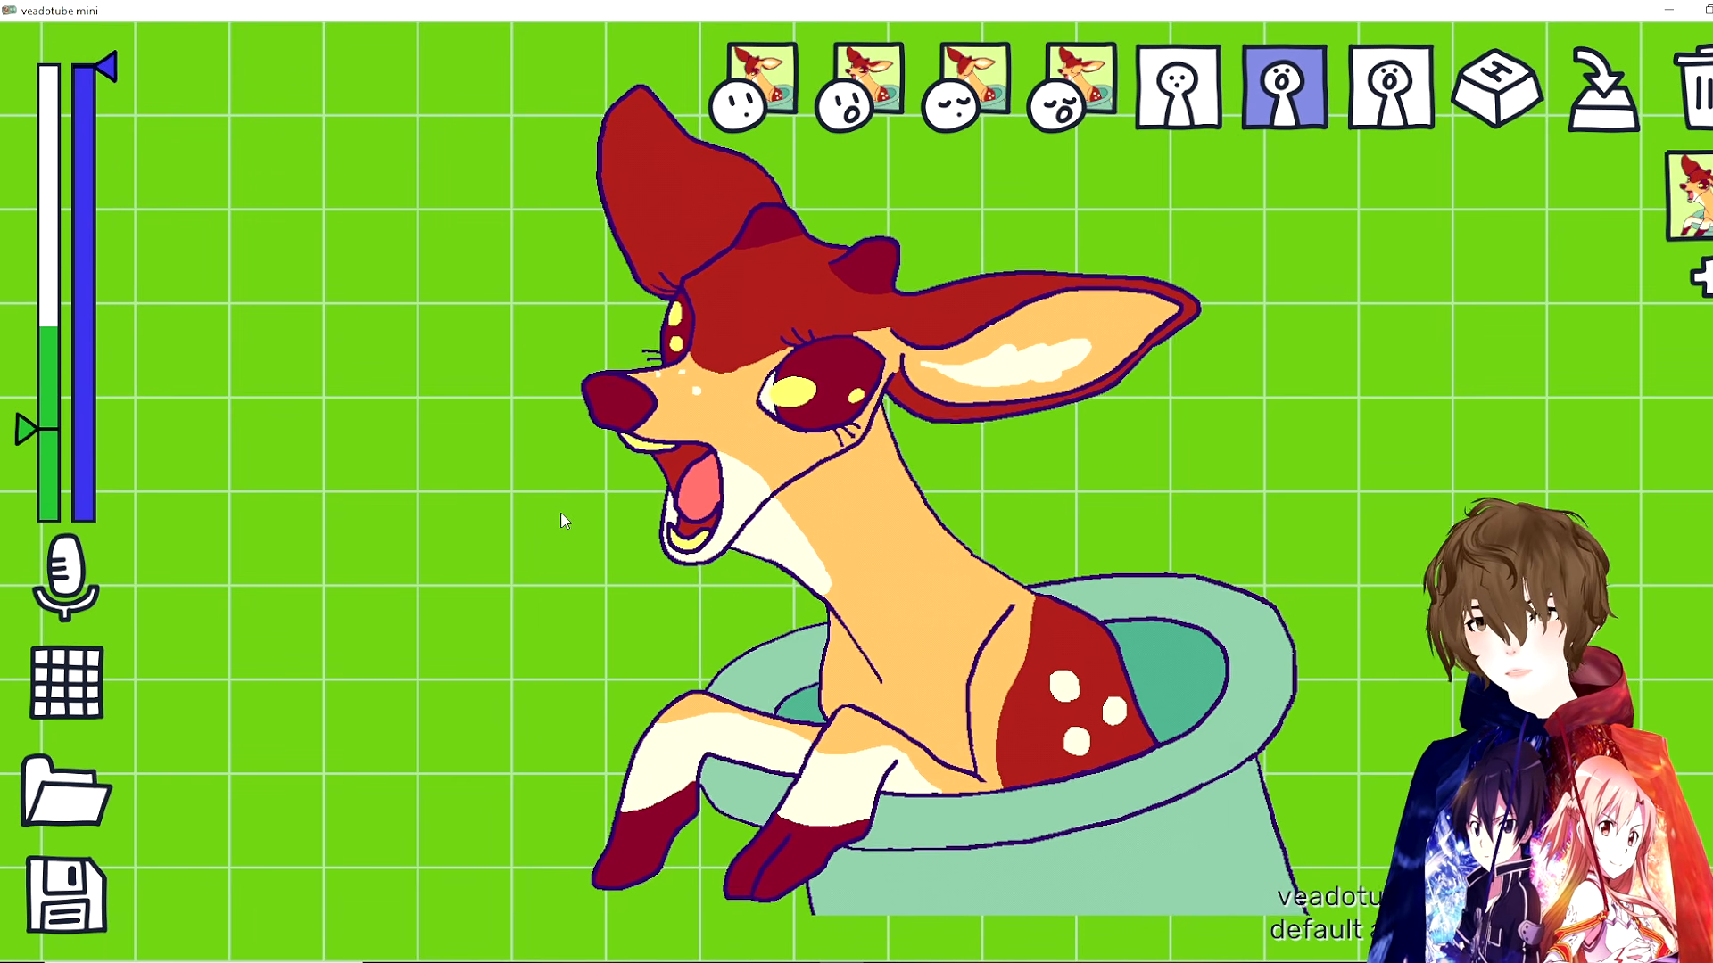
Step: Replace the avatar's open-mouth image with the Pog picture from the Custom Emotes folder
click(868, 69)
click(879, 85)
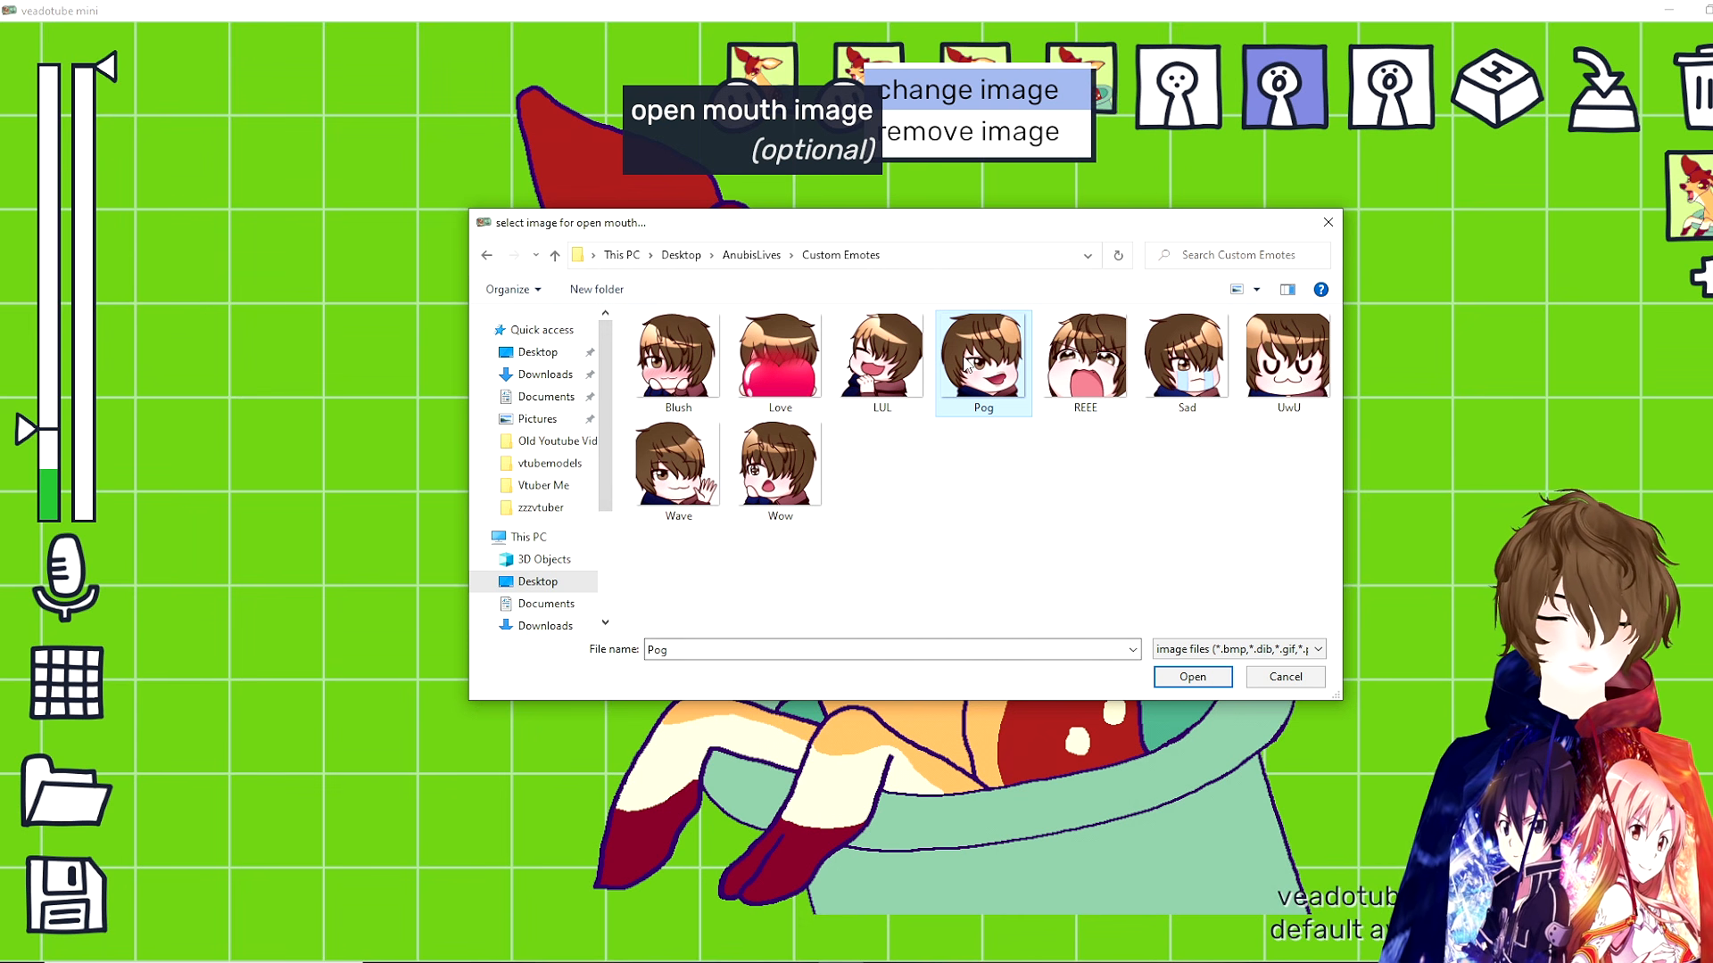
click(1190, 677)
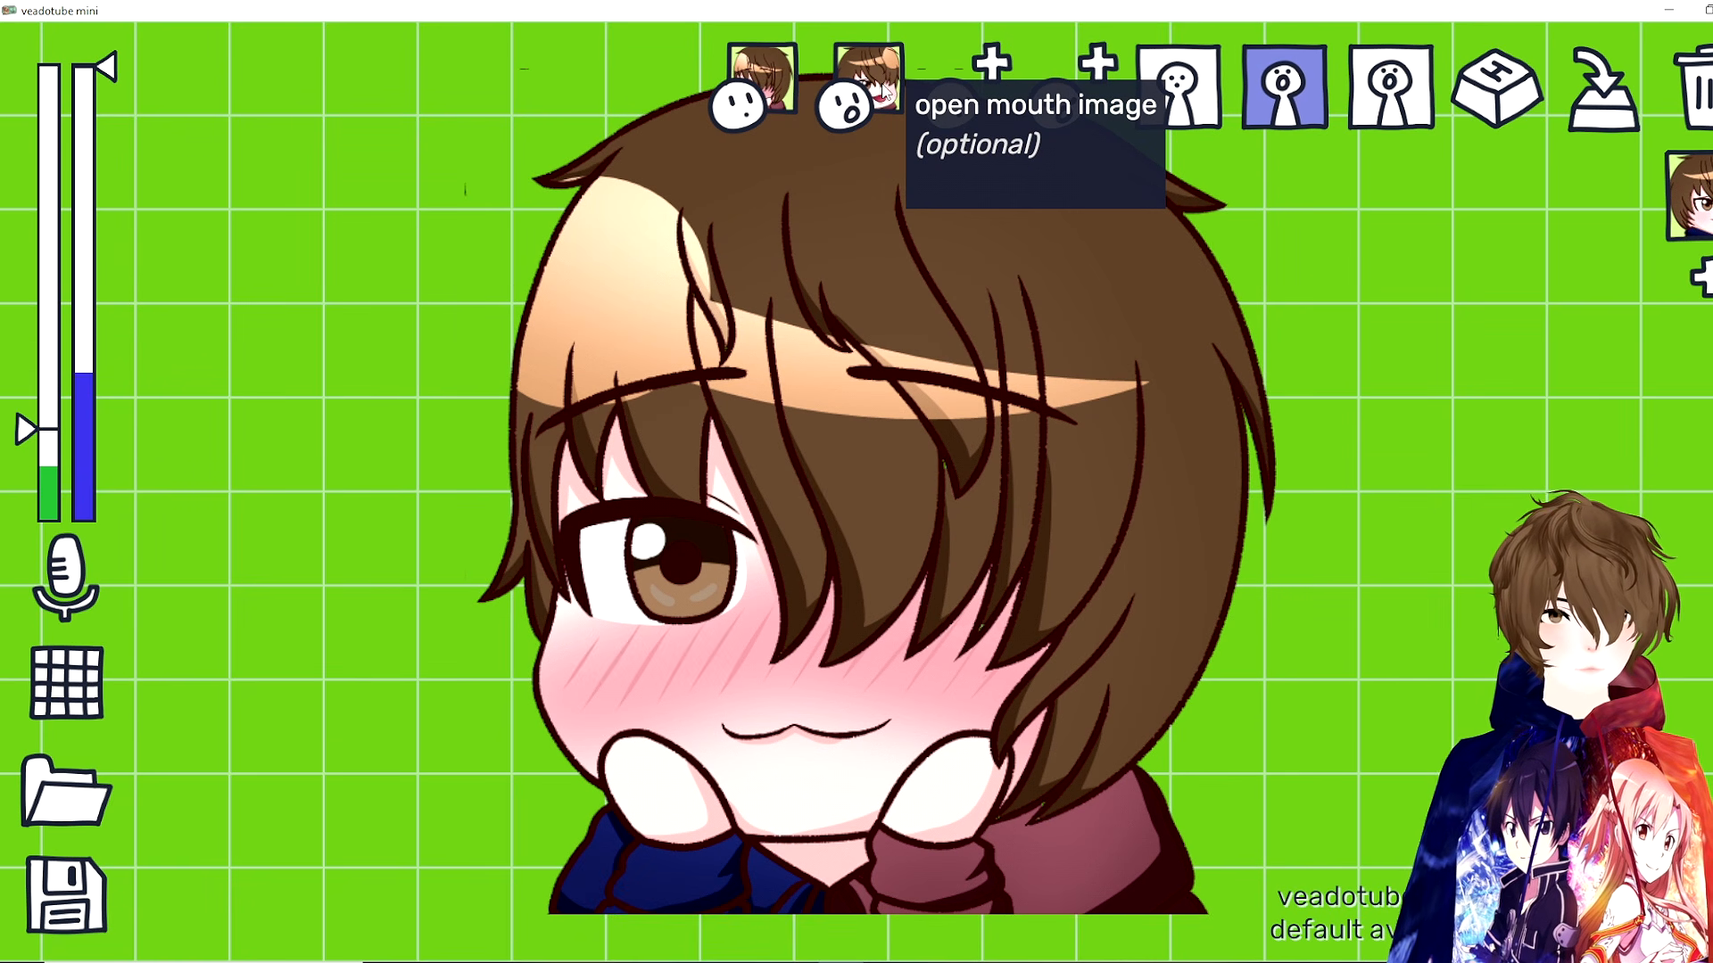
click(893, 71)
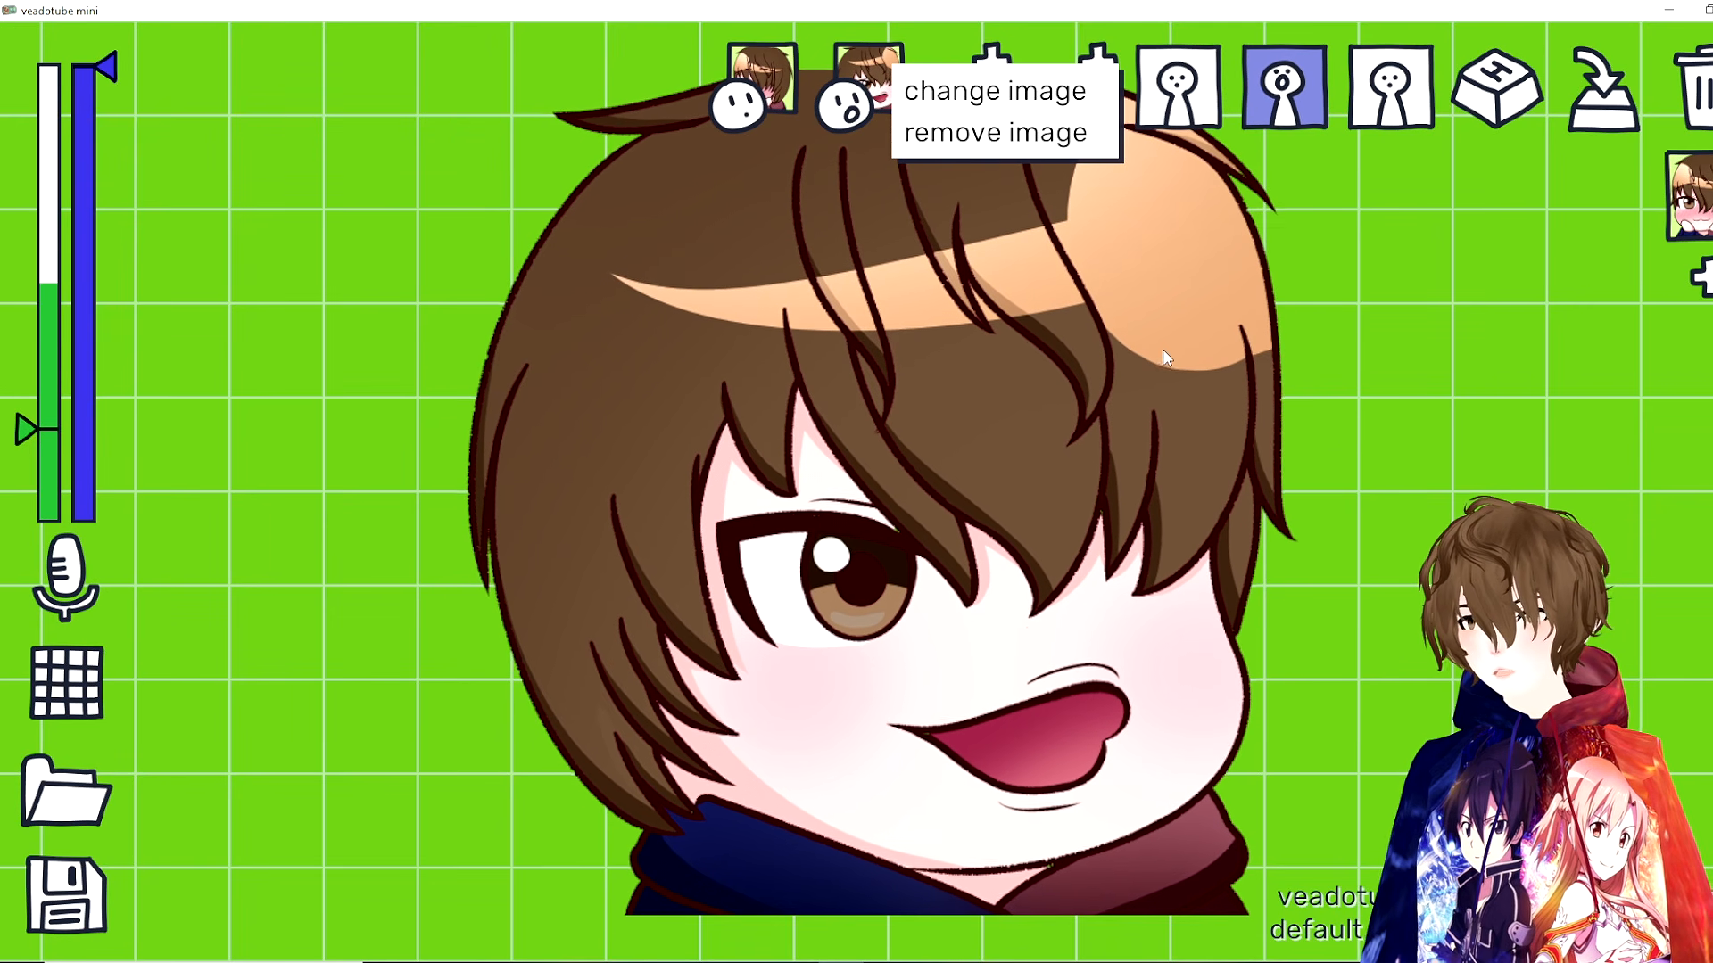
click(1396, 398)
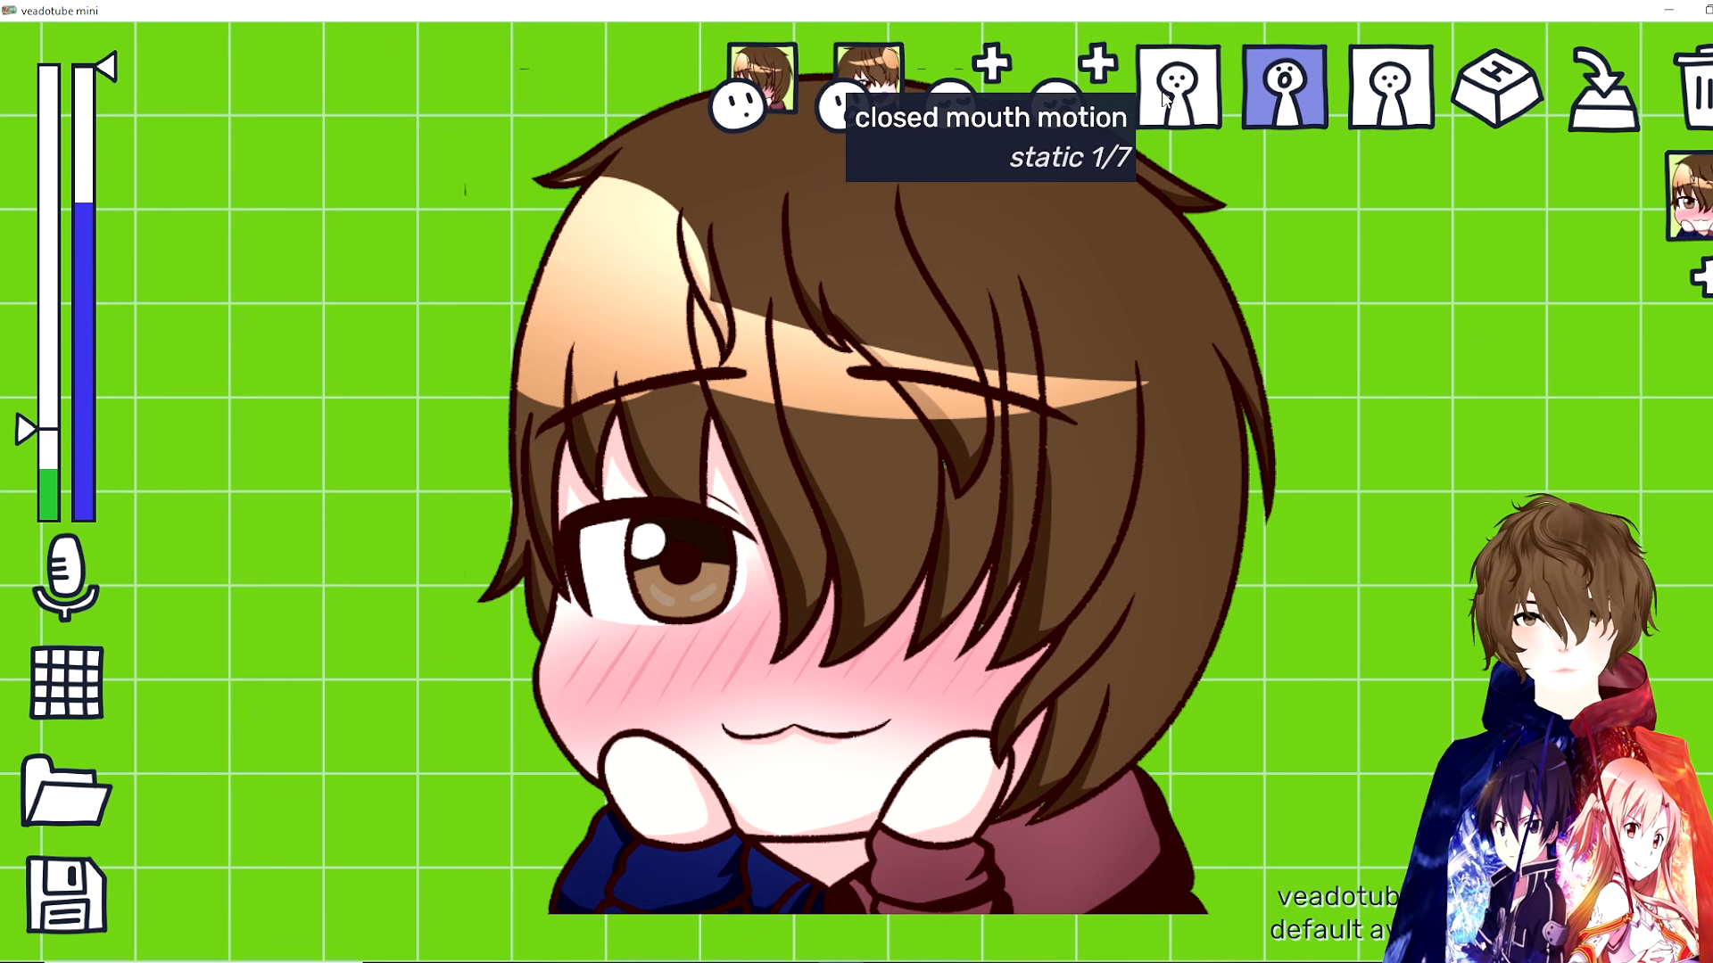
Step: Cycle the closed-mouth motion through vibing, shaking, shaking more, bouncy and nervous, back to static
click(1163, 97)
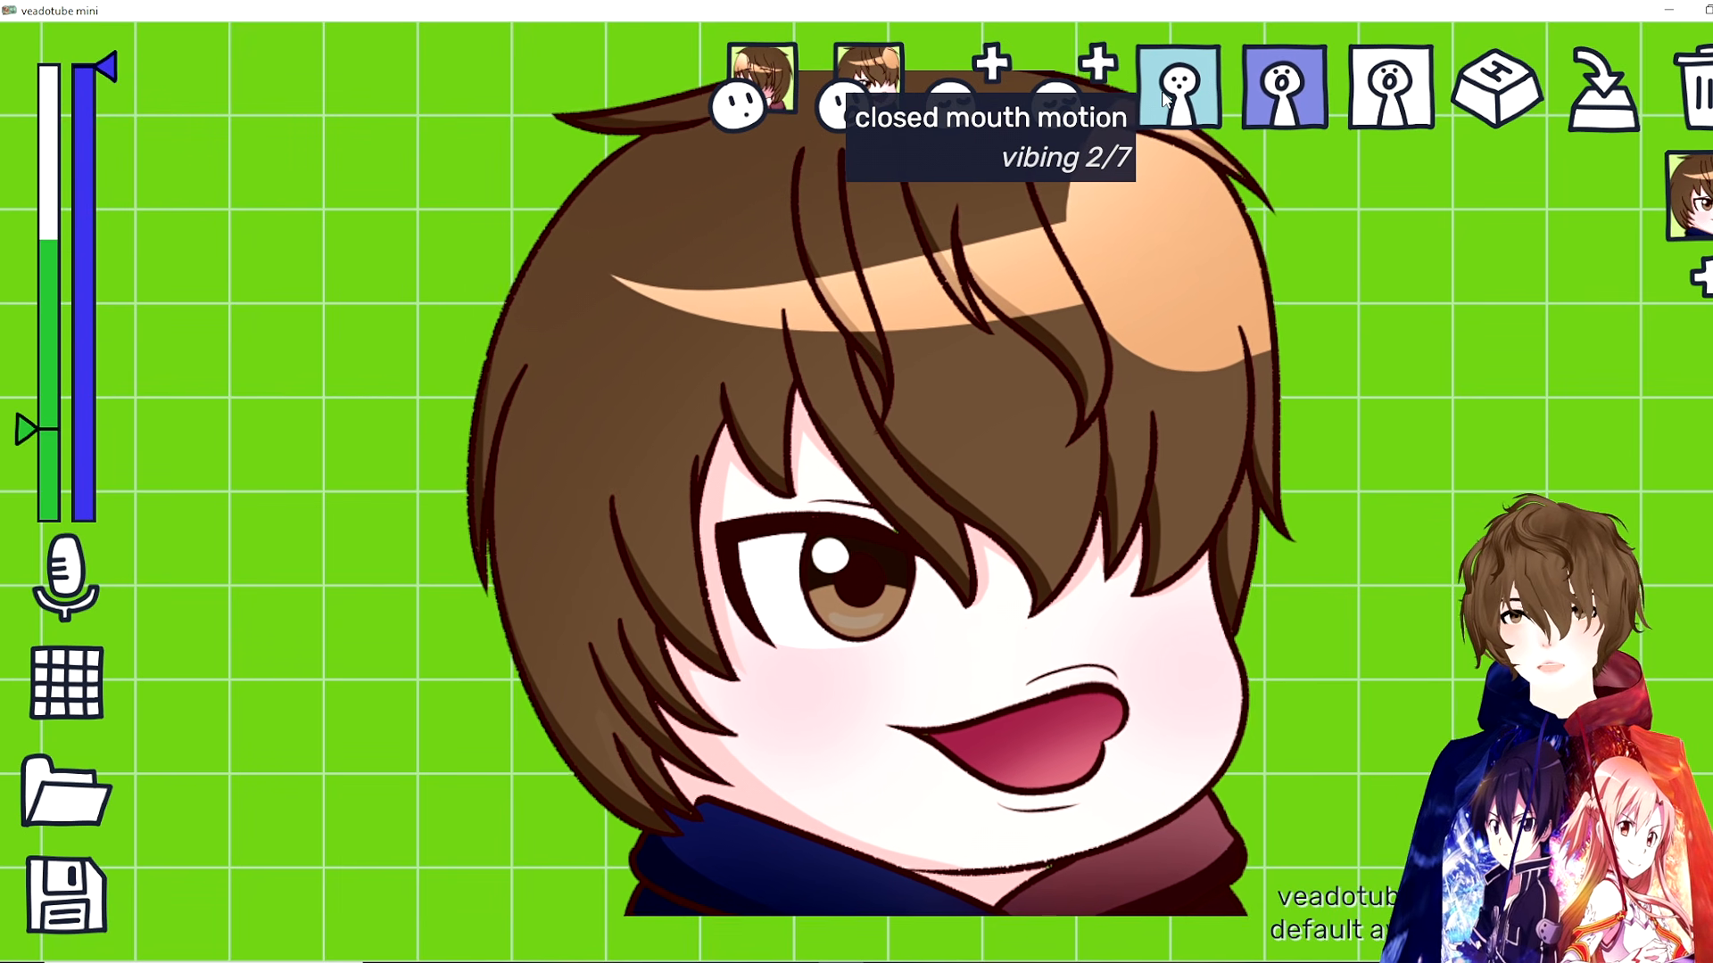
click(1165, 99)
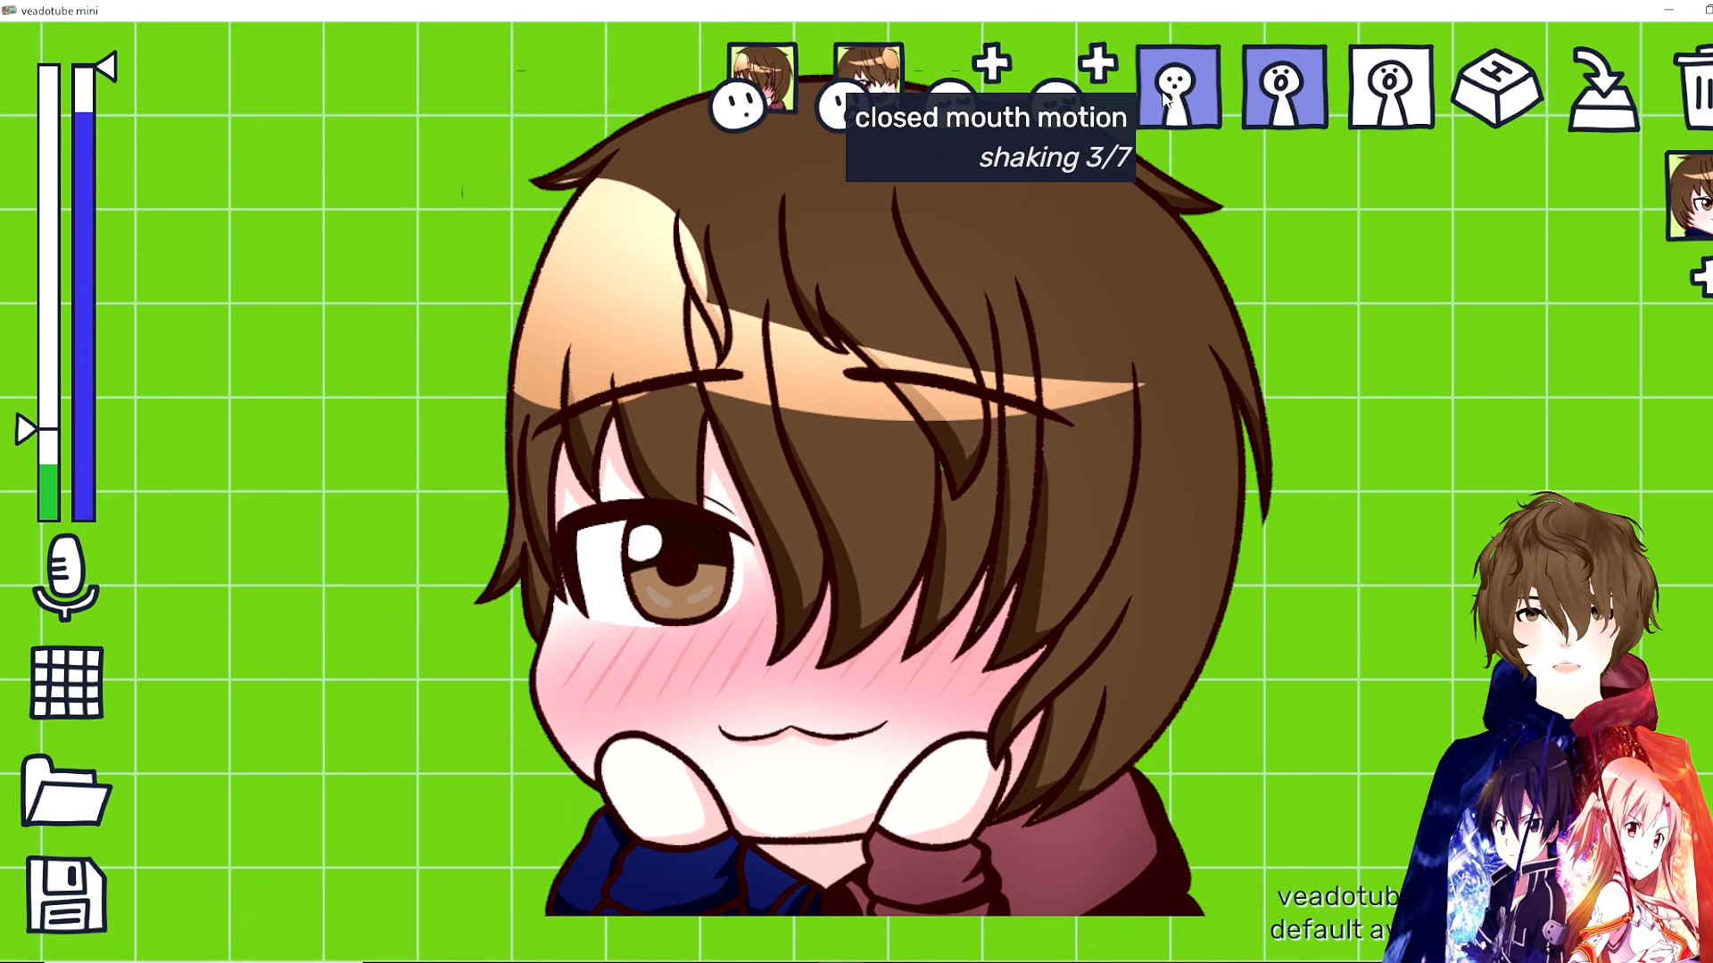
click(1163, 98)
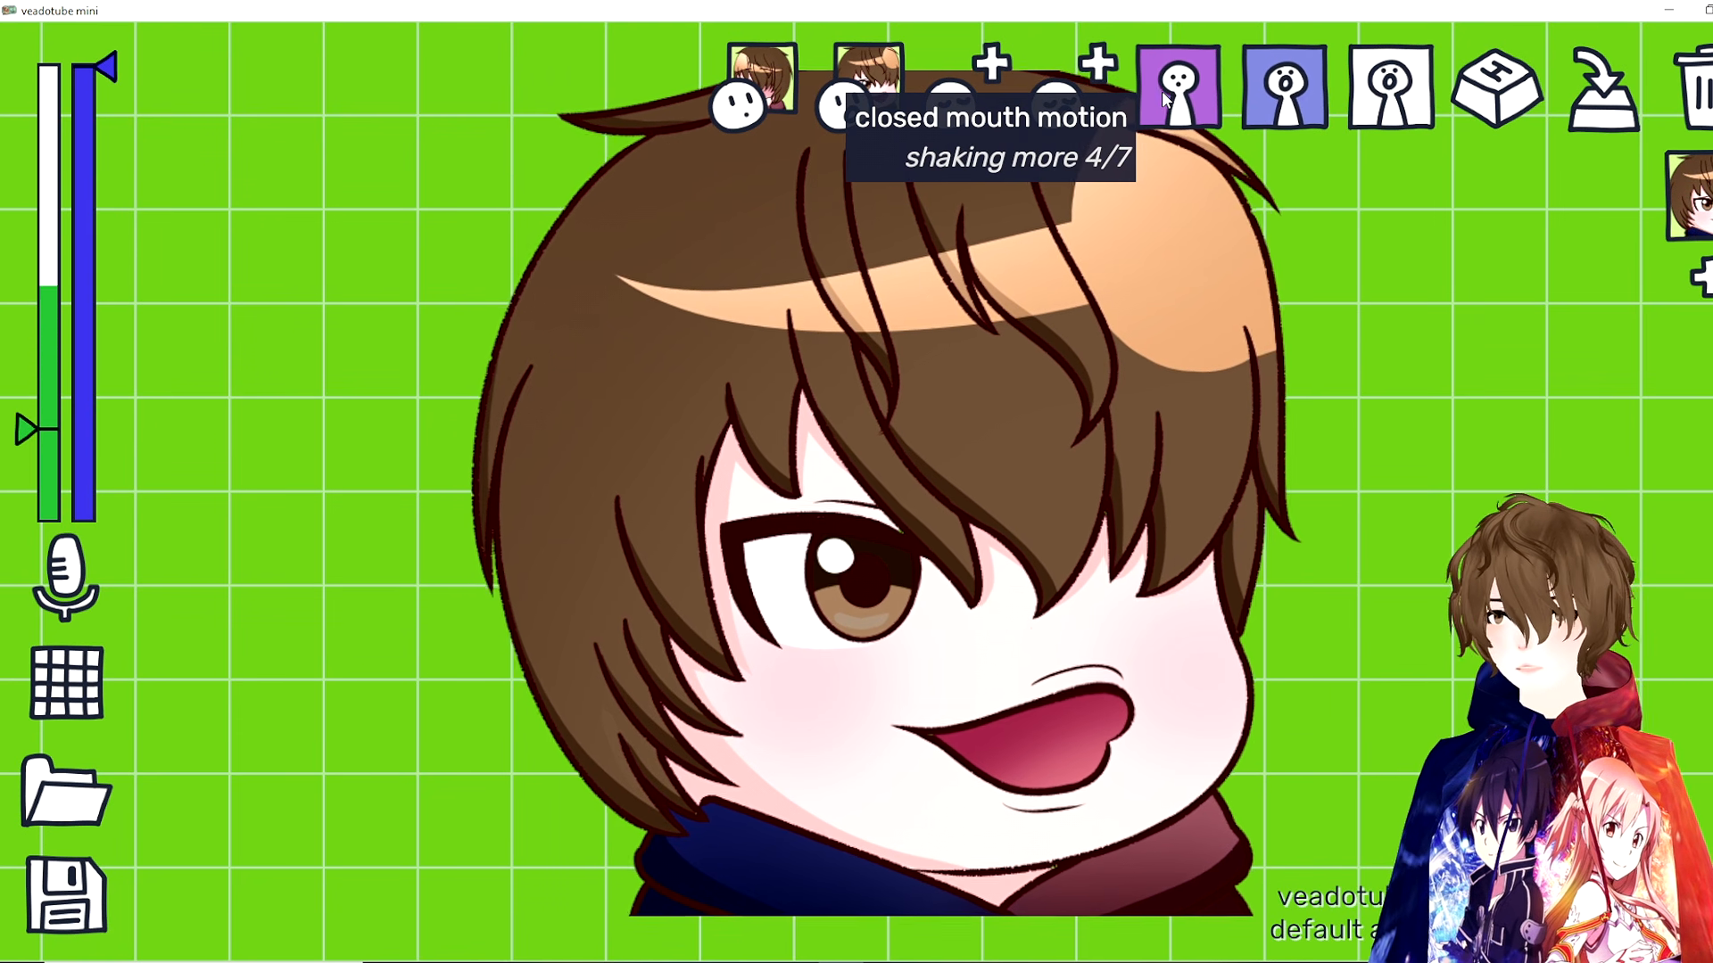
click(1163, 98)
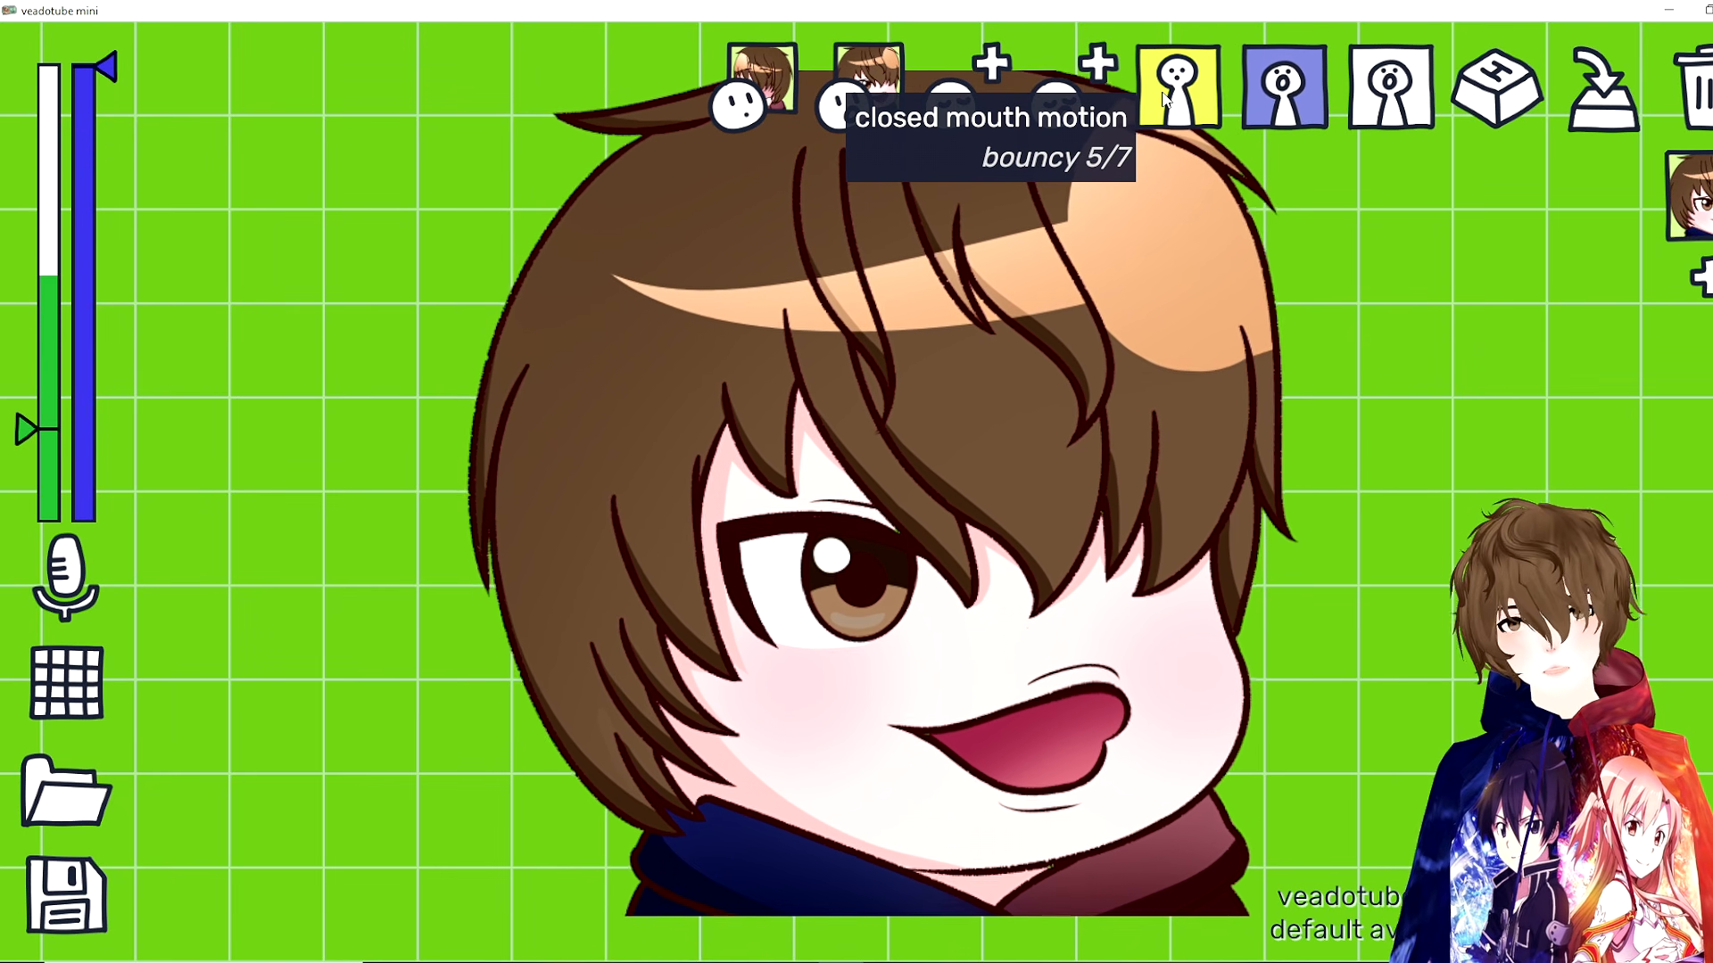
click(1164, 98)
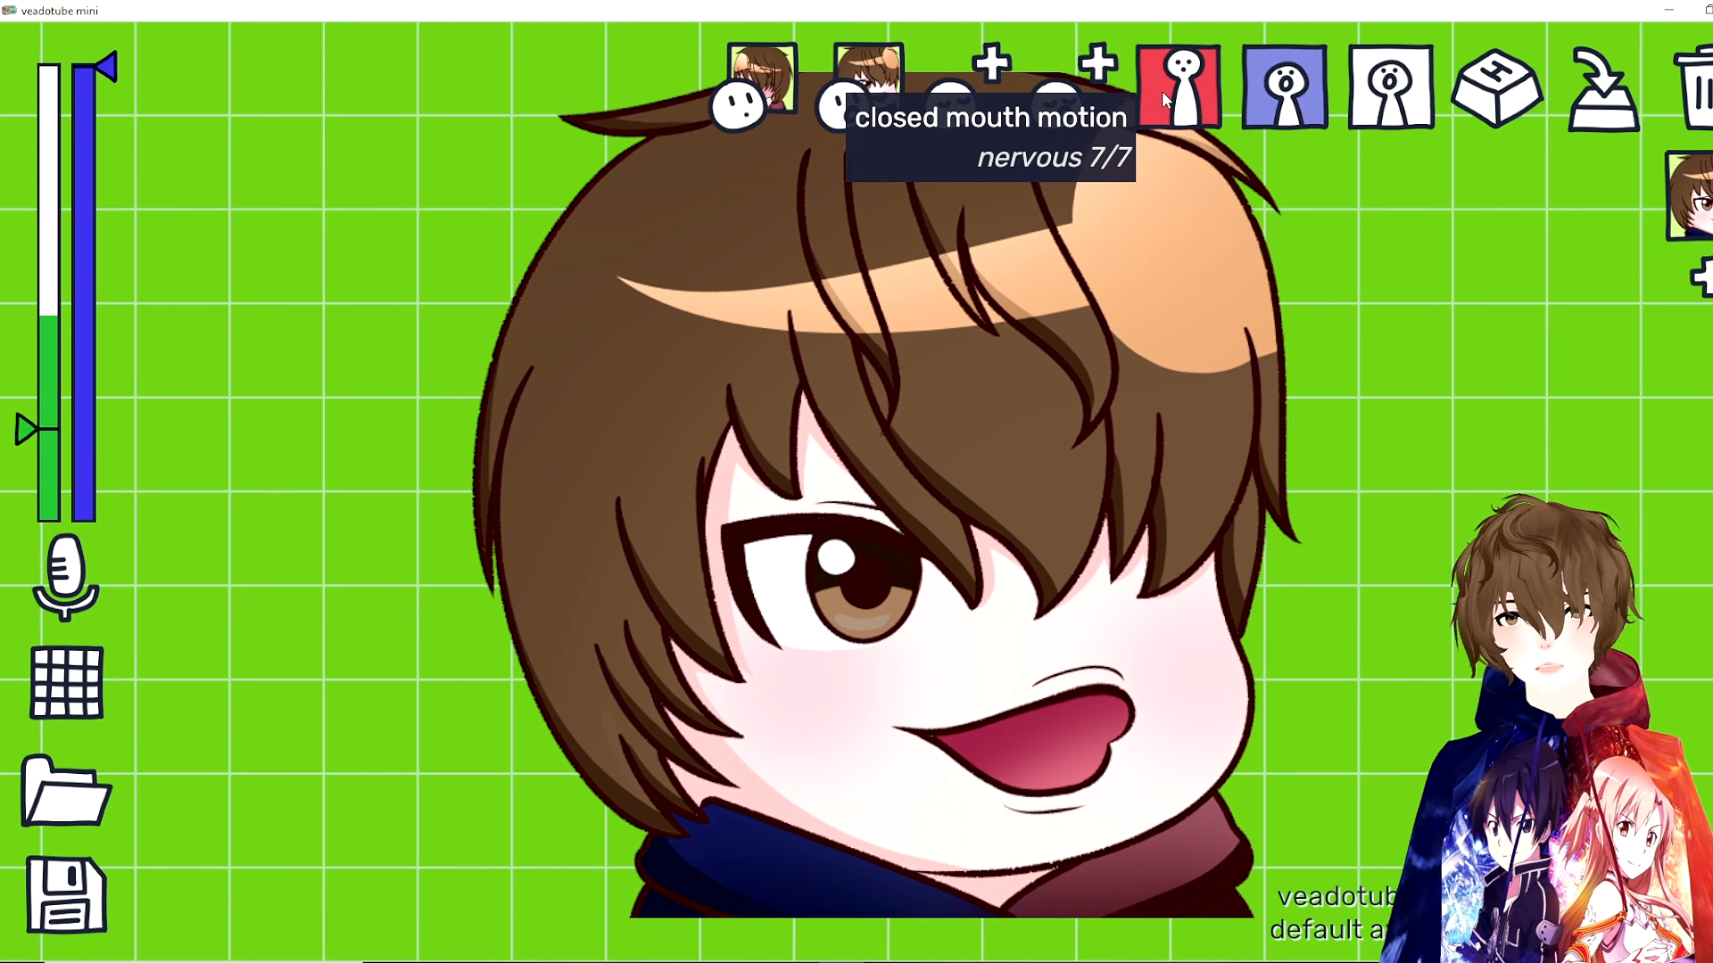
click(1179, 98)
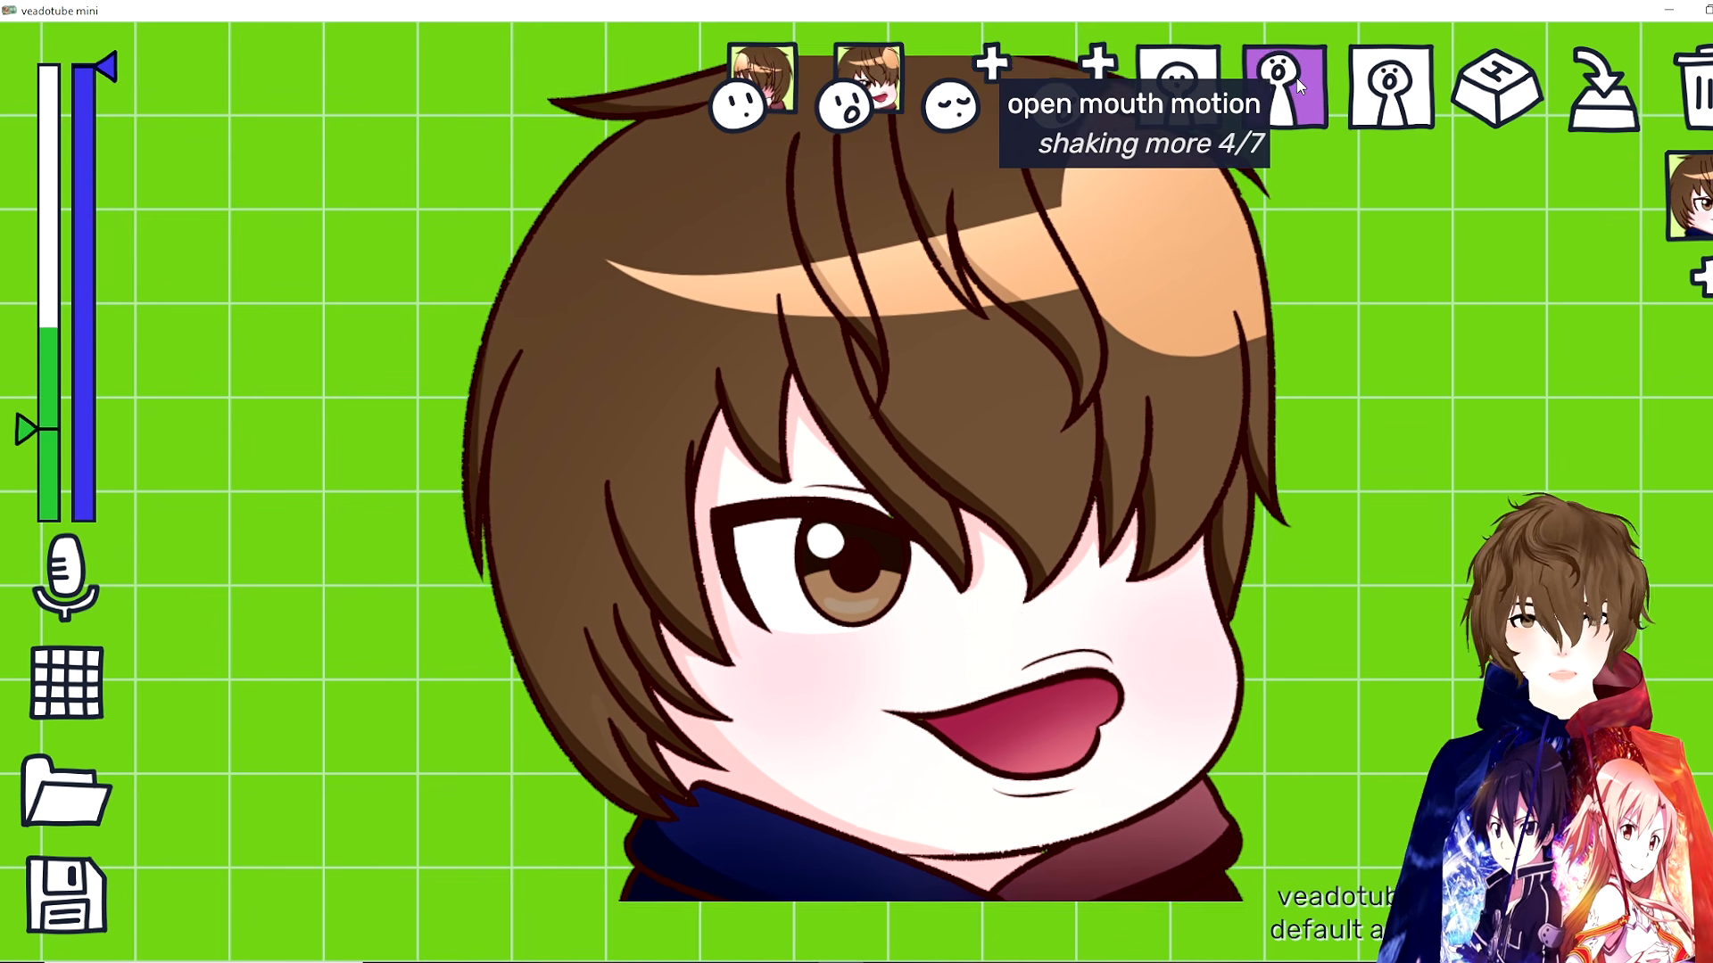
Step: Cycle the open-mouth motion past shaking more and excited until it is static
click(1295, 77)
click(1296, 77)
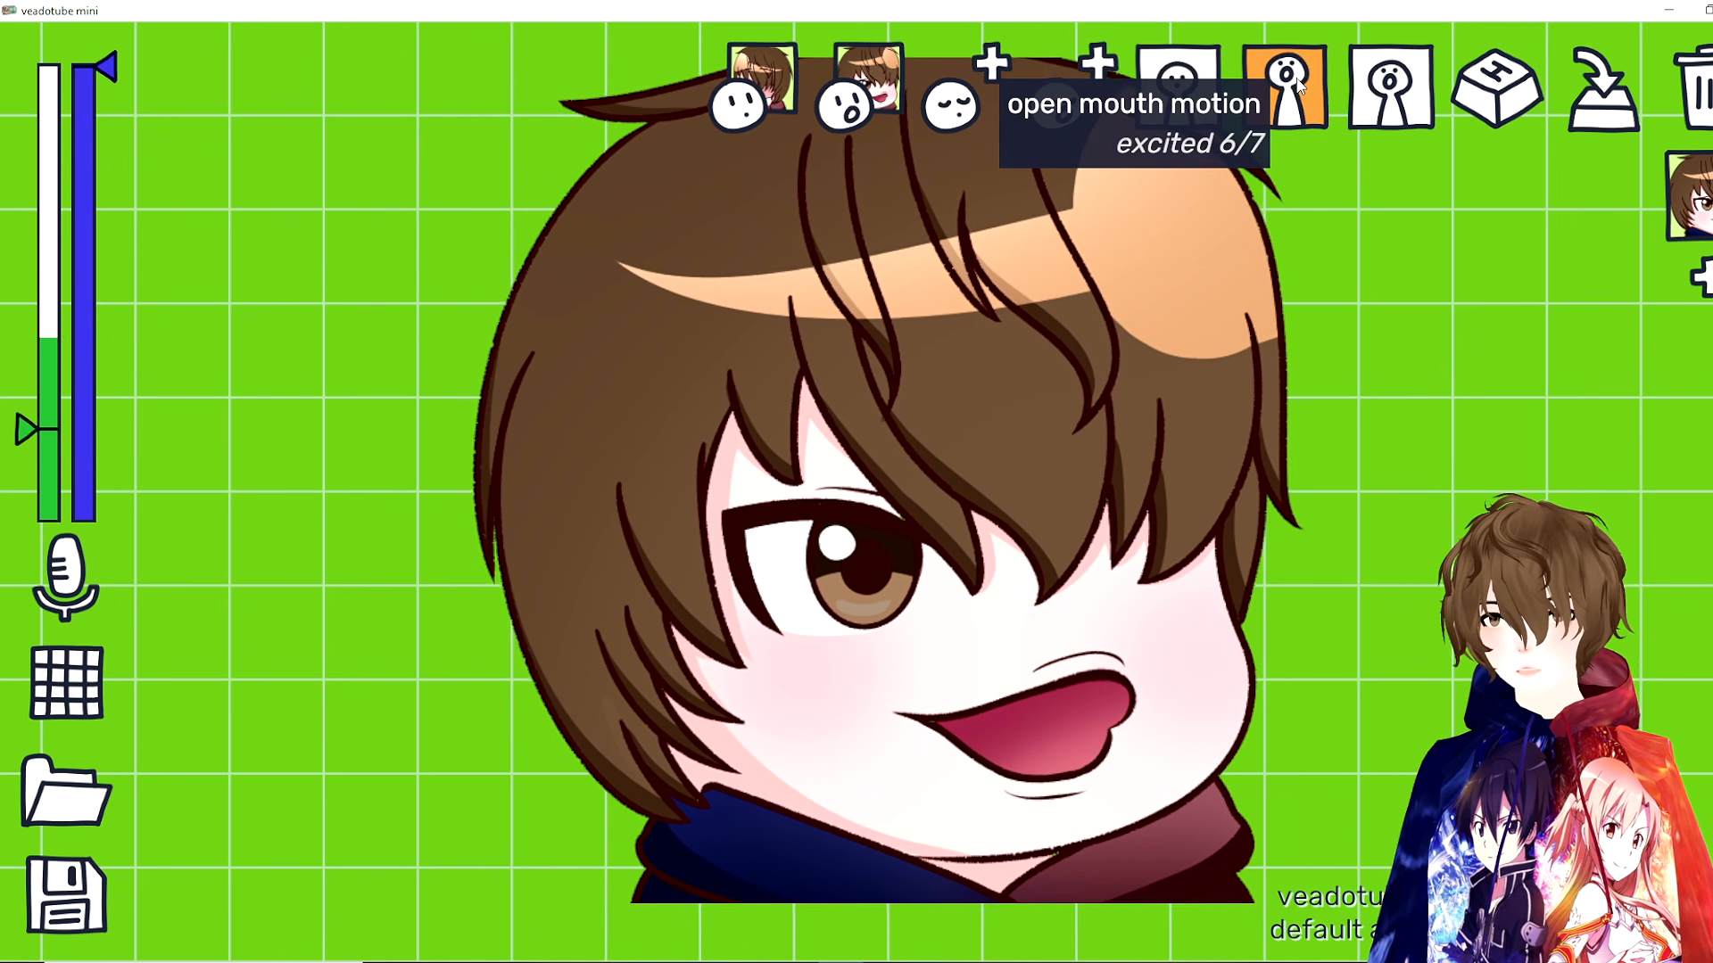
click(1295, 77)
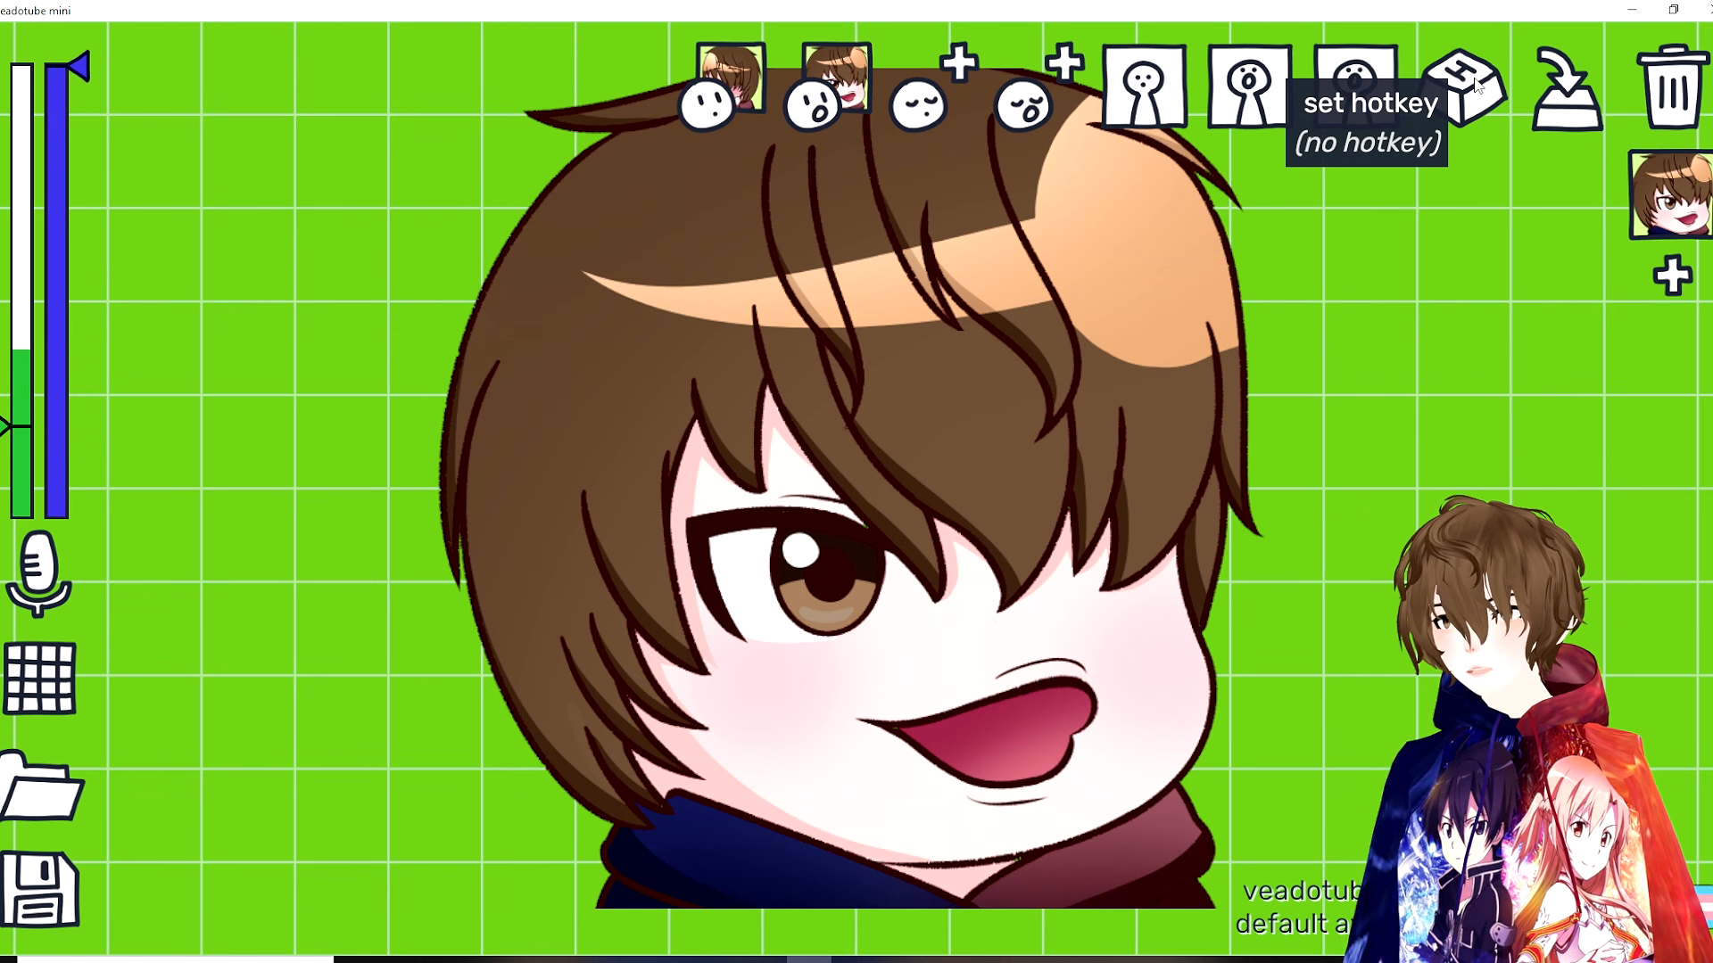
Step: Assign numpad 1 as the hotkey of the first avatar state
click(1473, 77)
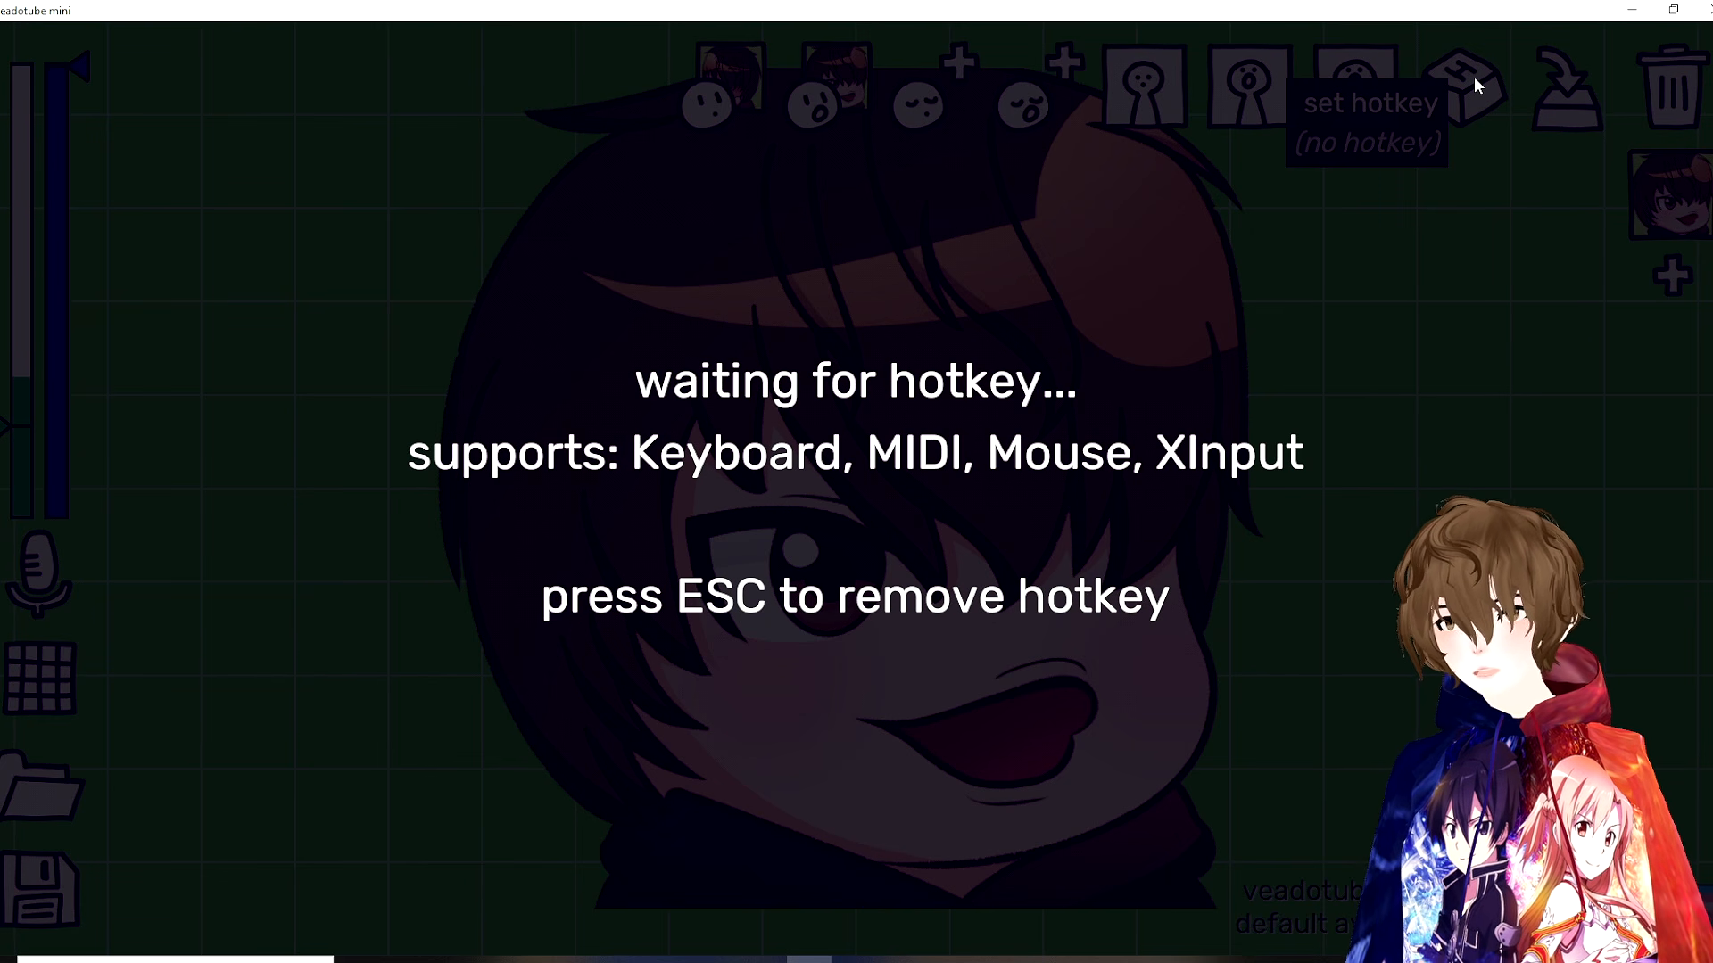
key(KP_1)
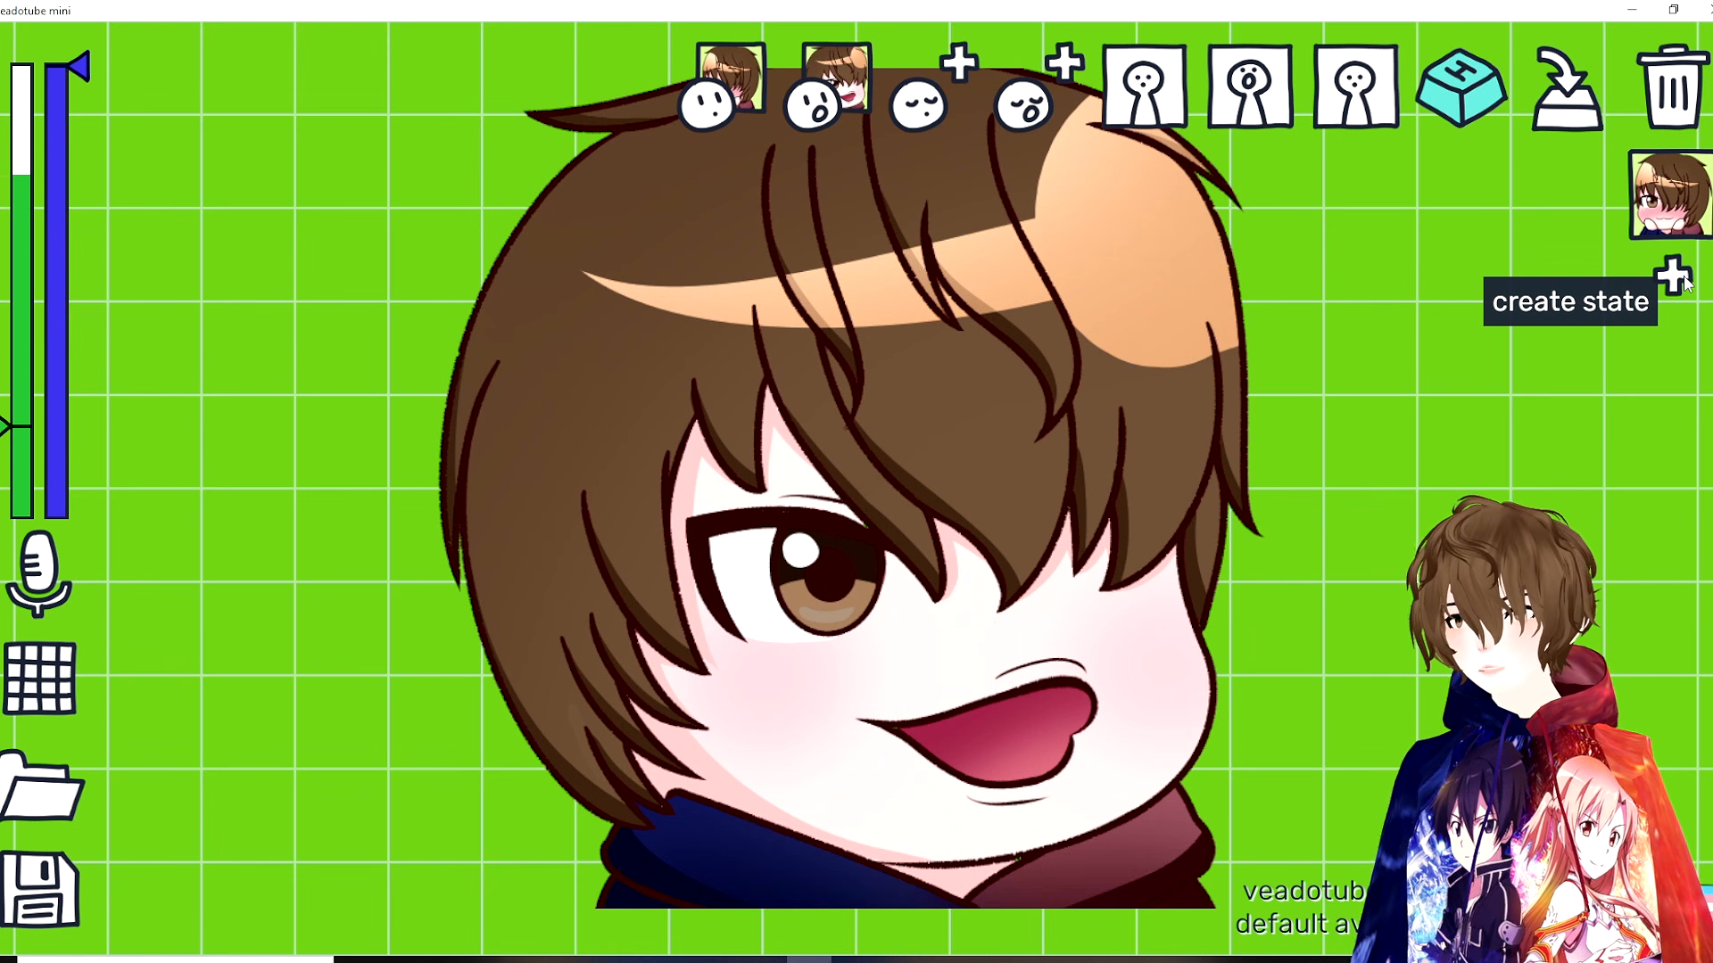
Step: Create a second avatar state and set its open-mouth image to the REEE picture
click(1684, 281)
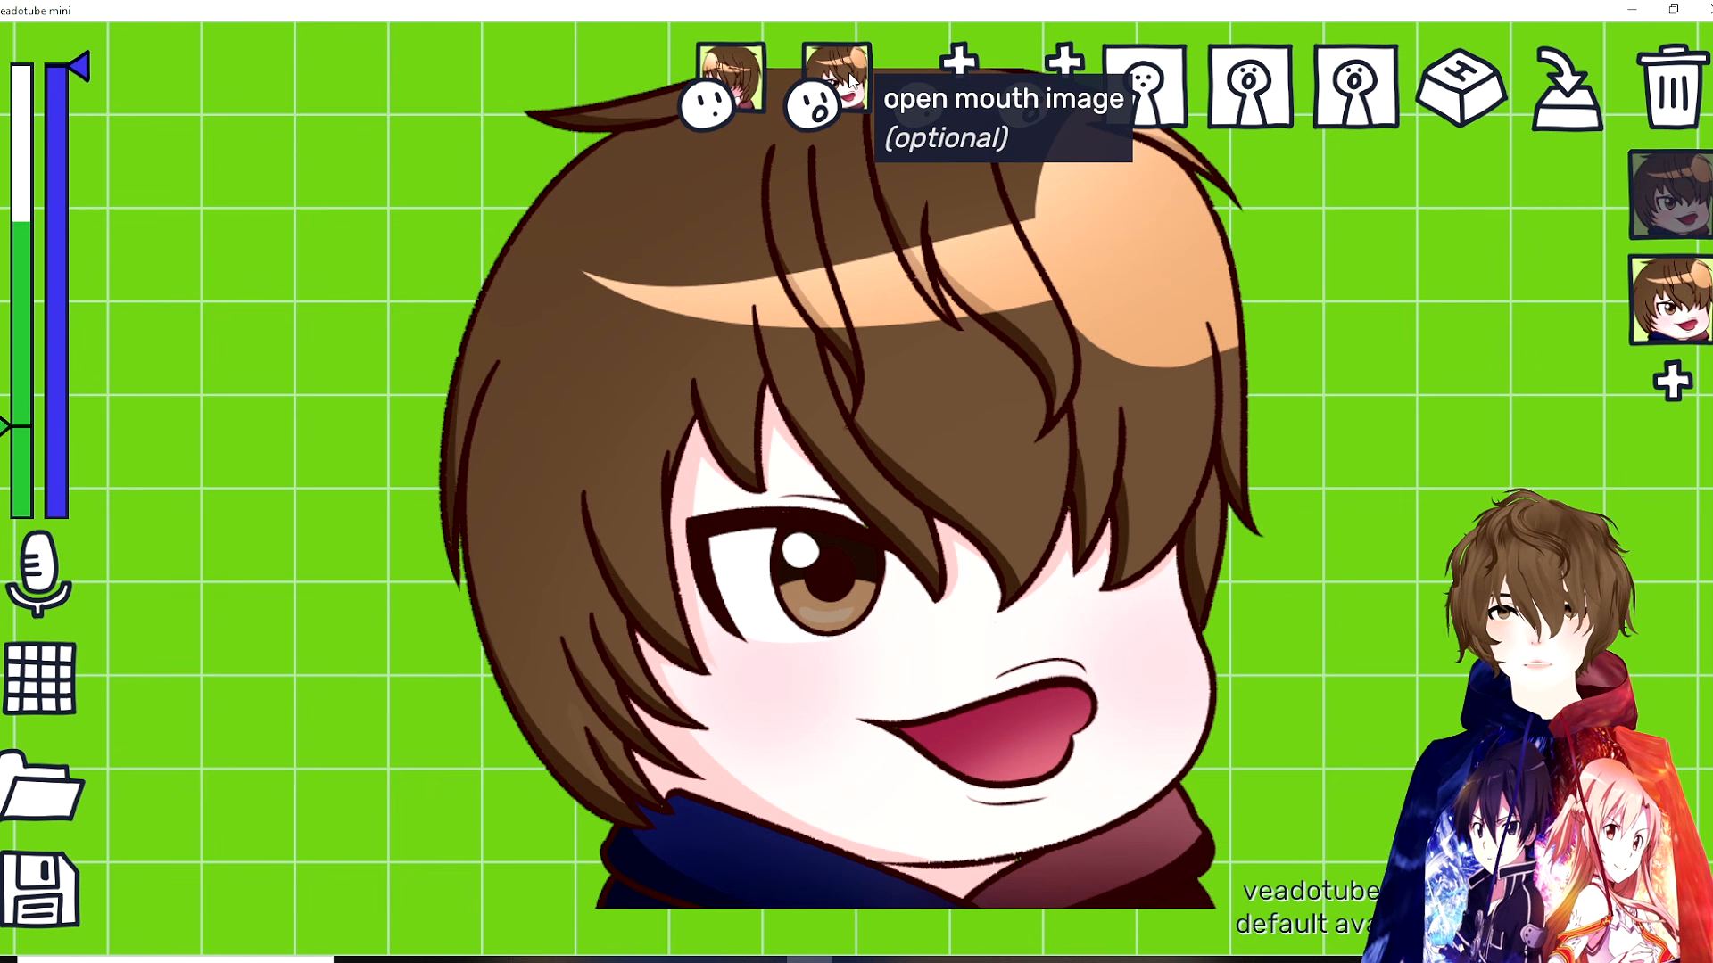
click(852, 82)
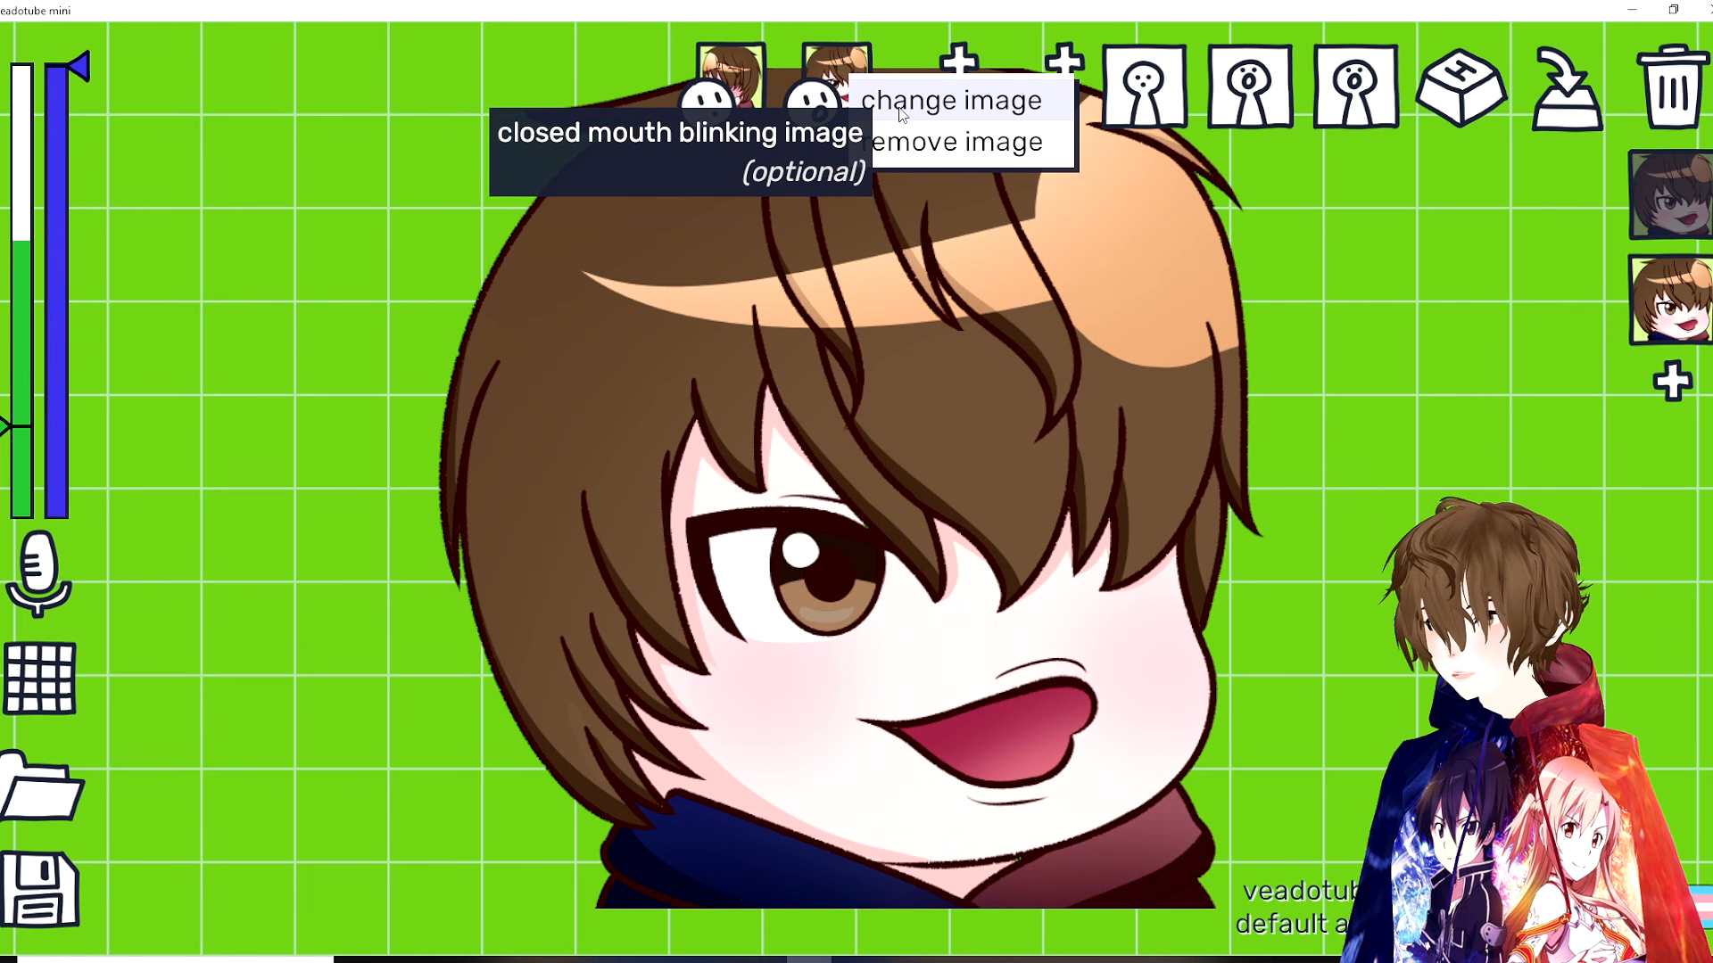
click(901, 107)
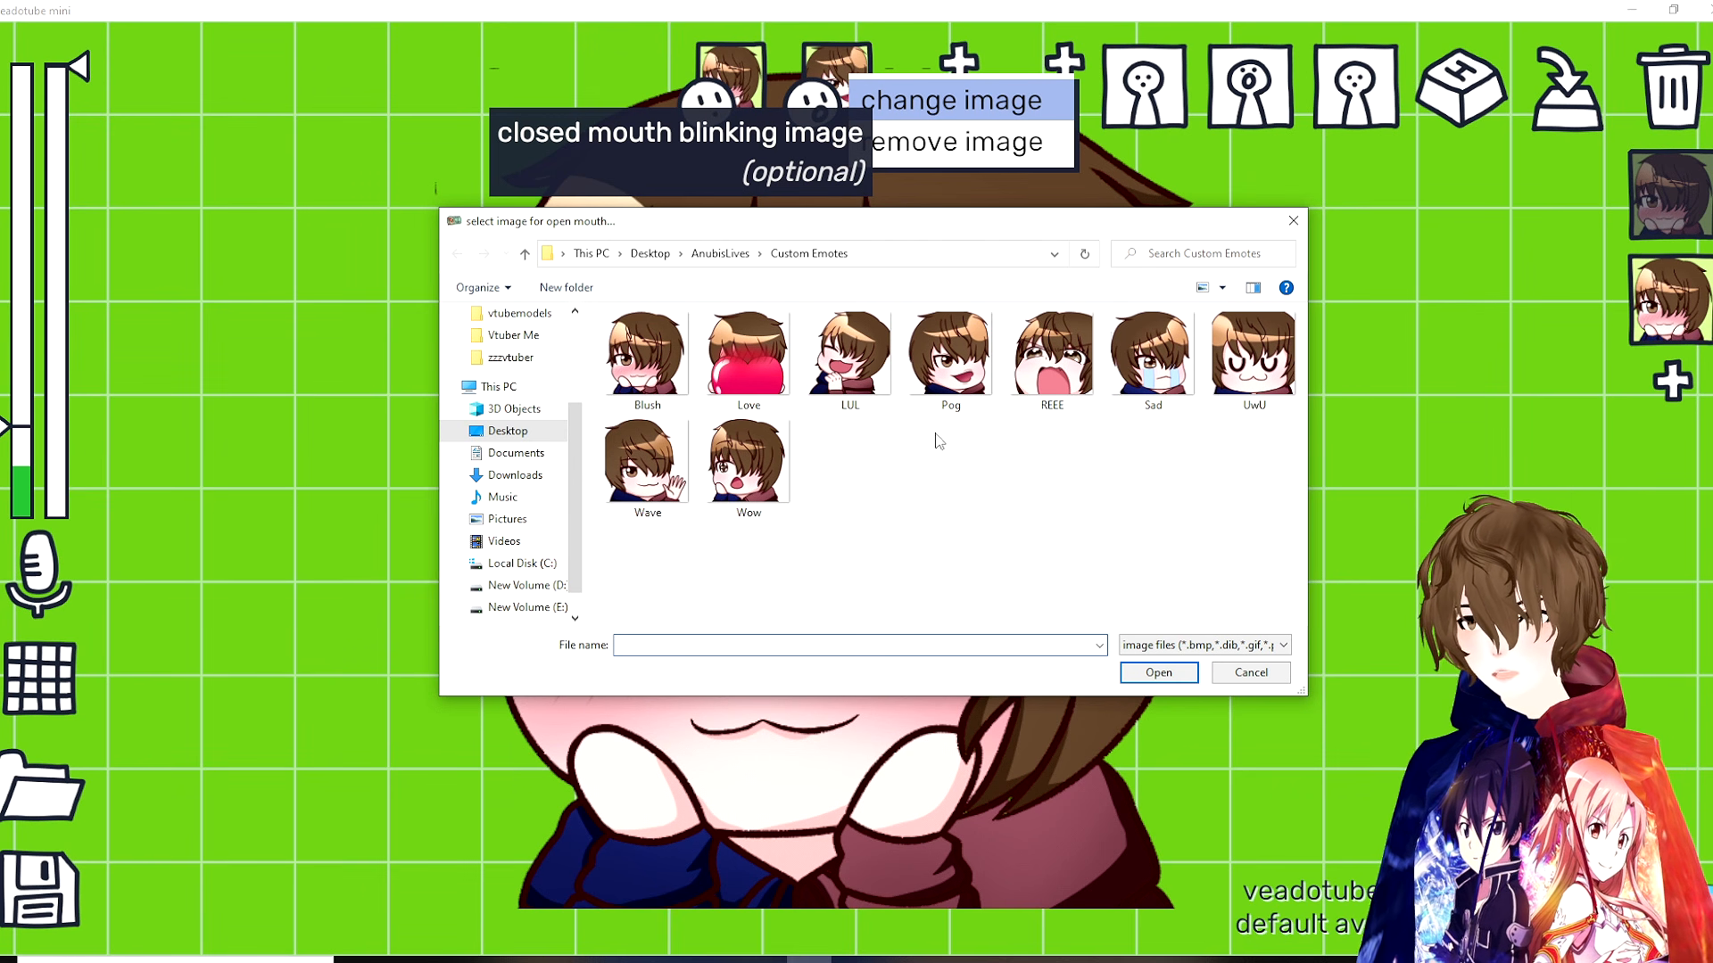
click(1058, 372)
click(1158, 673)
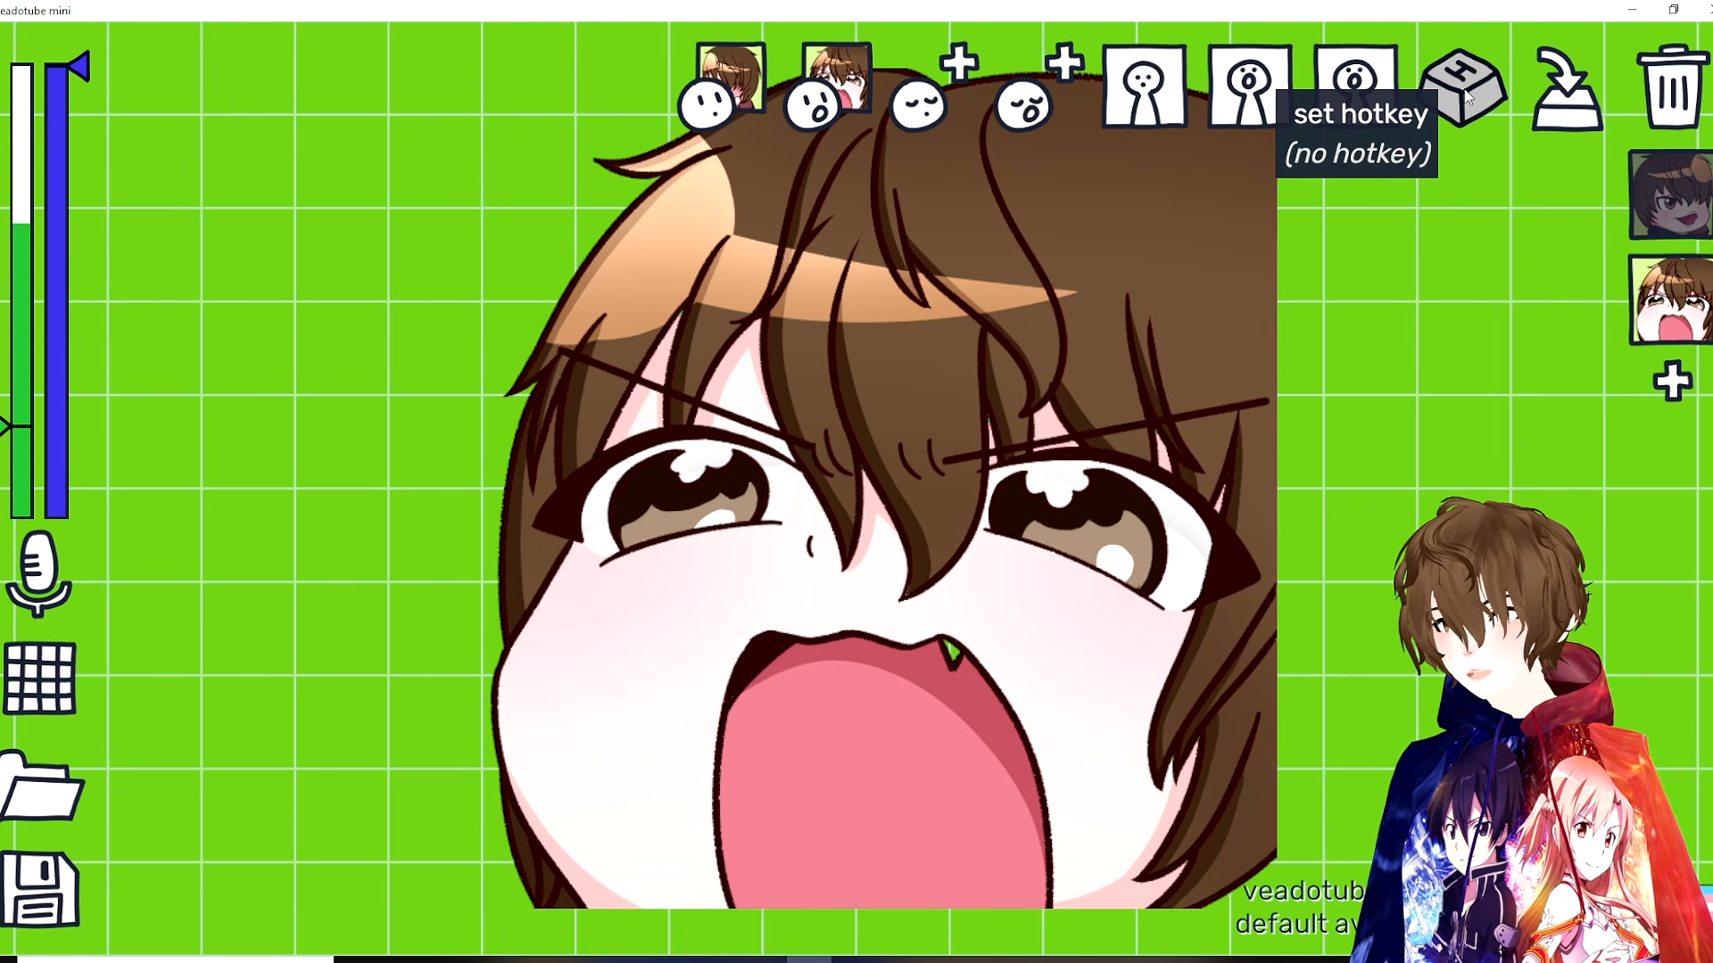
Step: Assign numpad 2 as the second state's hotkey and use it to switch from the first state to the second
click(1466, 94)
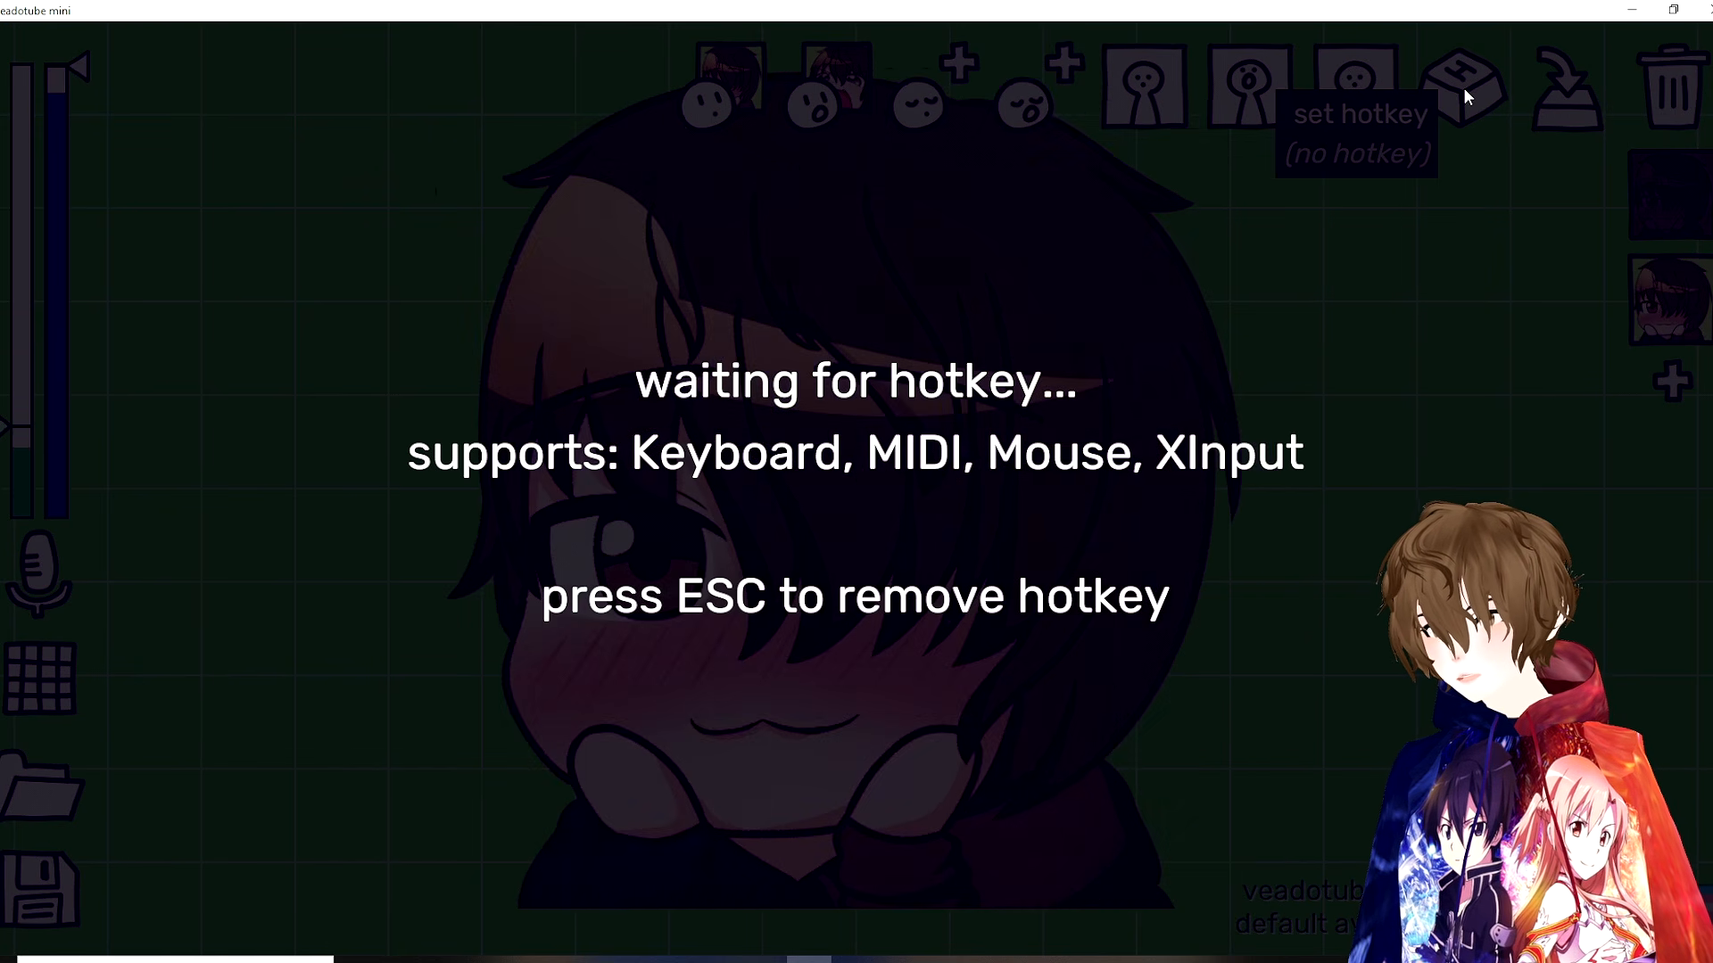
key(KP_2)
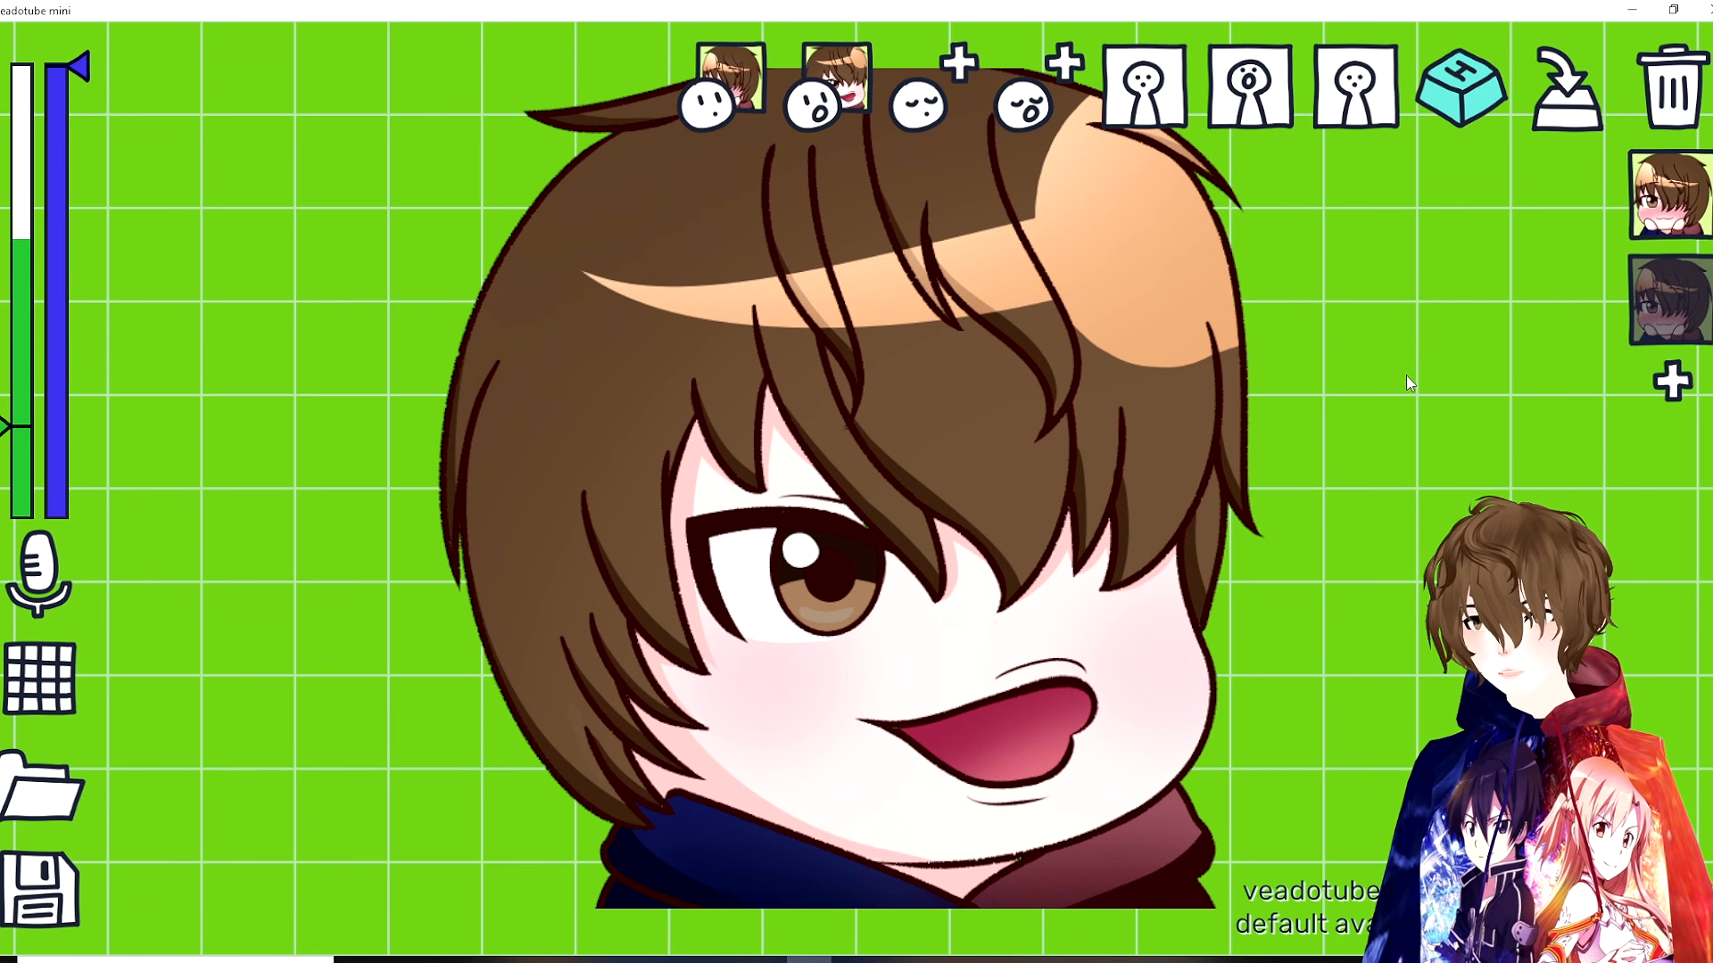
key(KP_2)
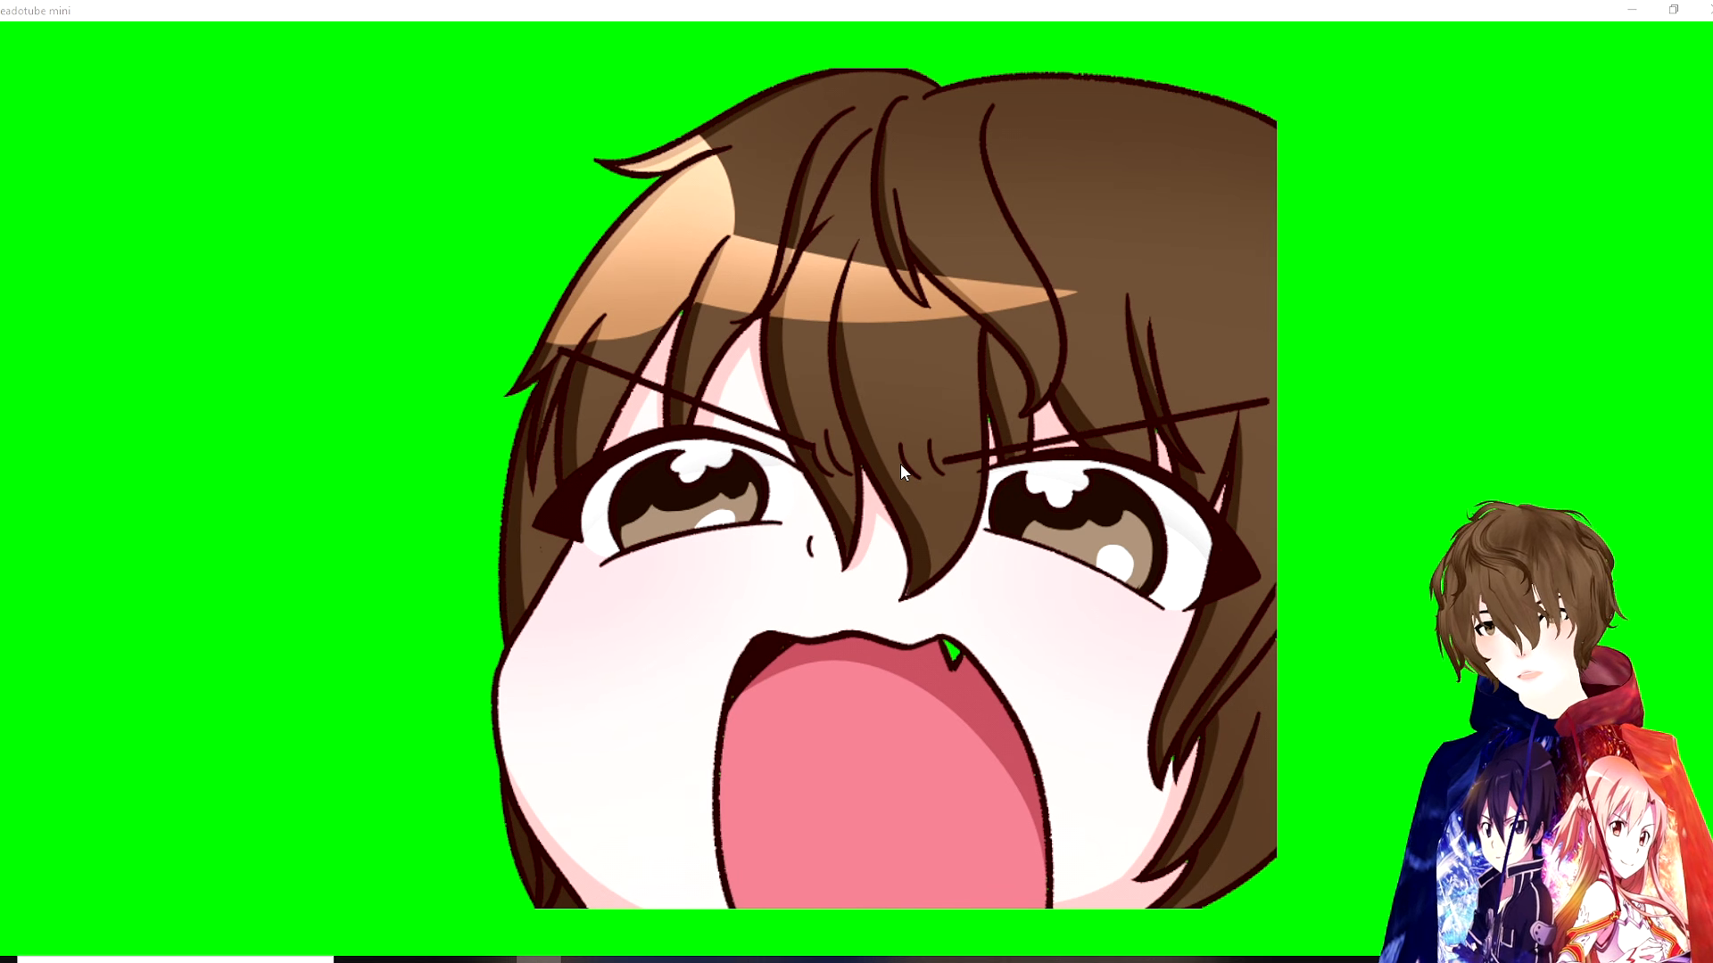
click(901, 464)
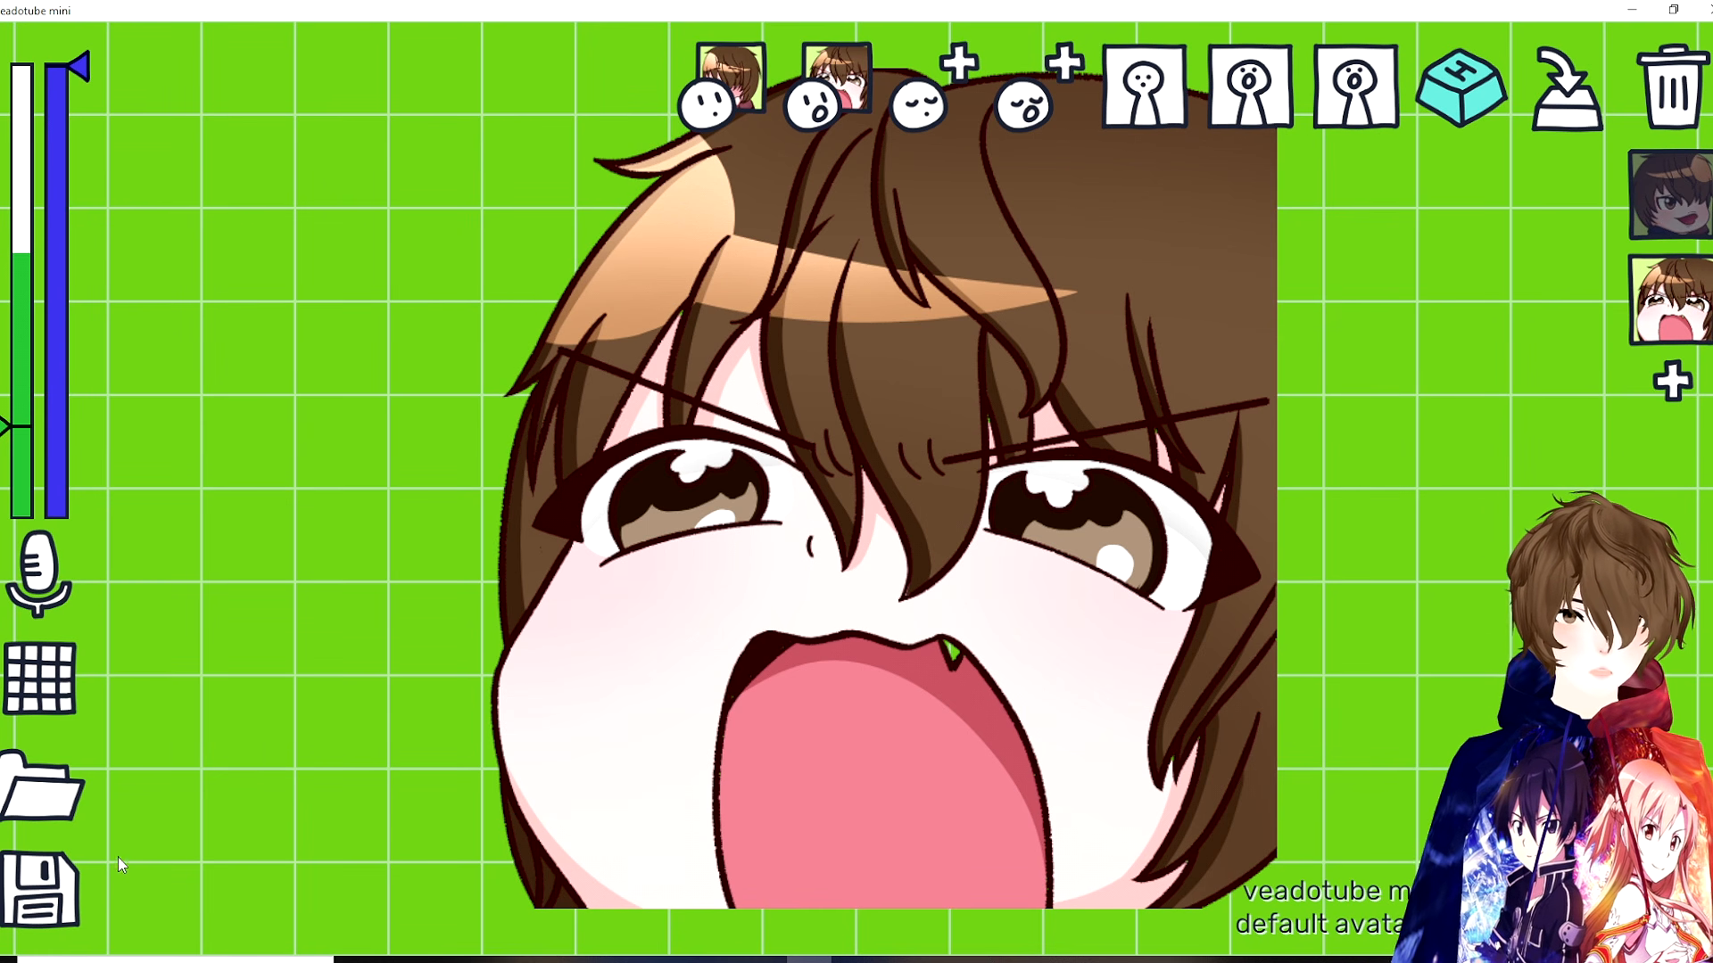
Step: Save the avatar as a veadomini file named avatar in the Custom Emotes folder and load that file again
click(43, 892)
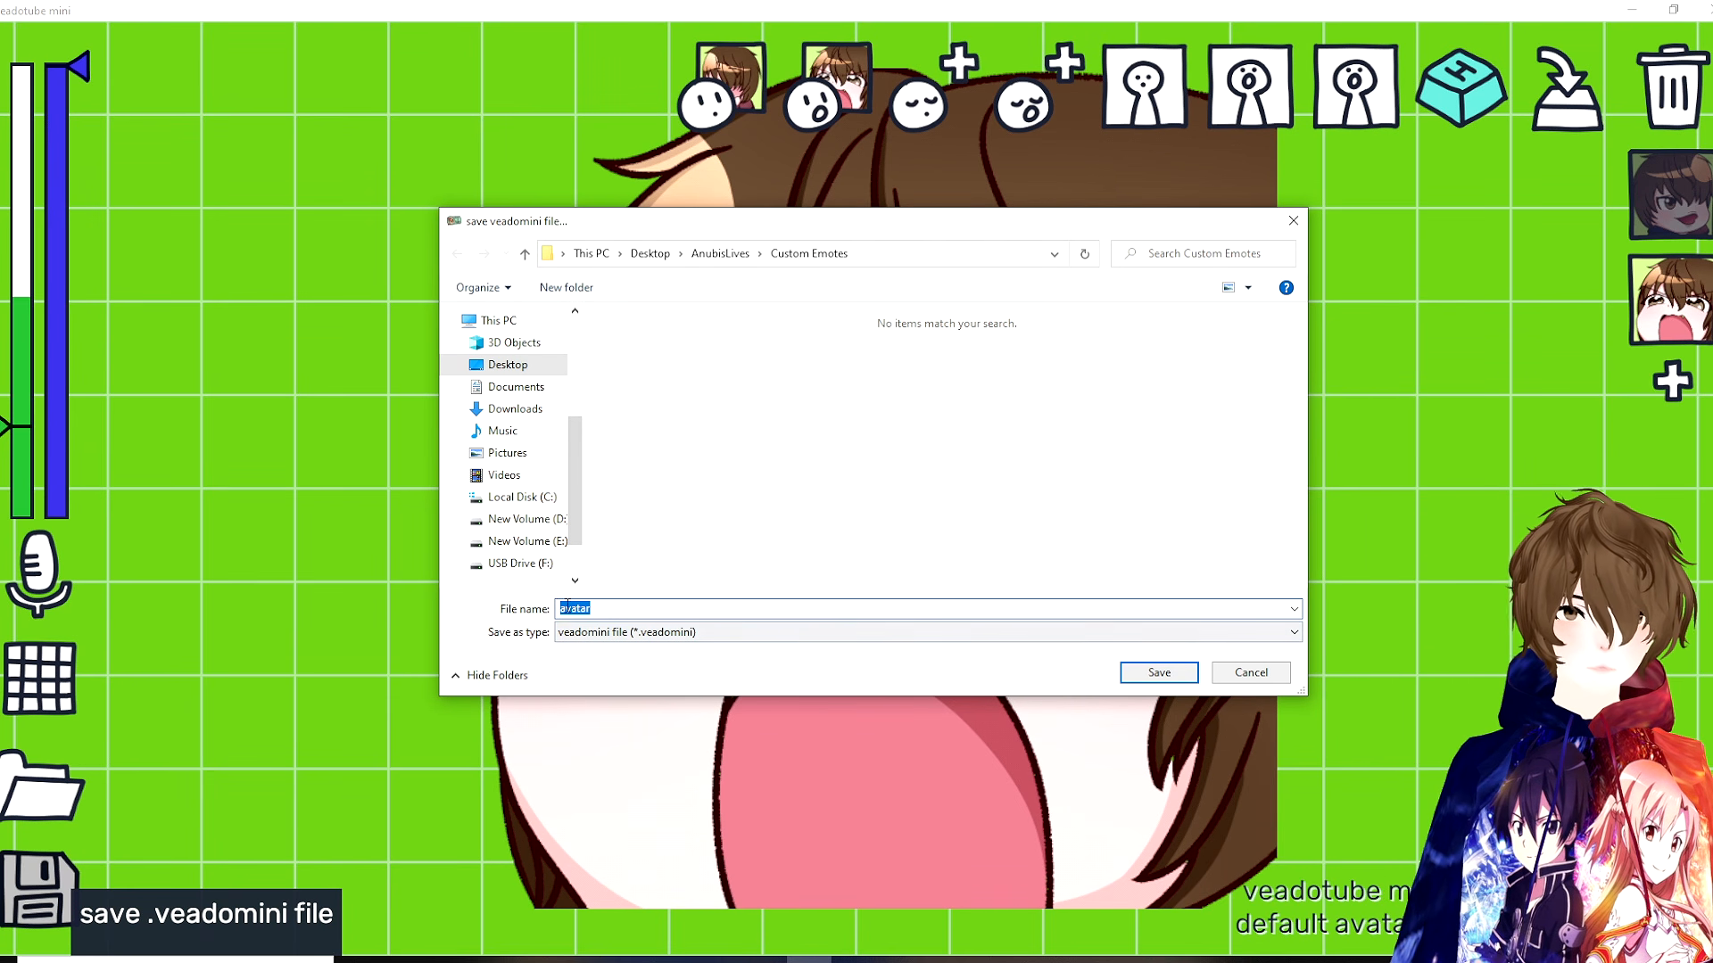
click(1178, 678)
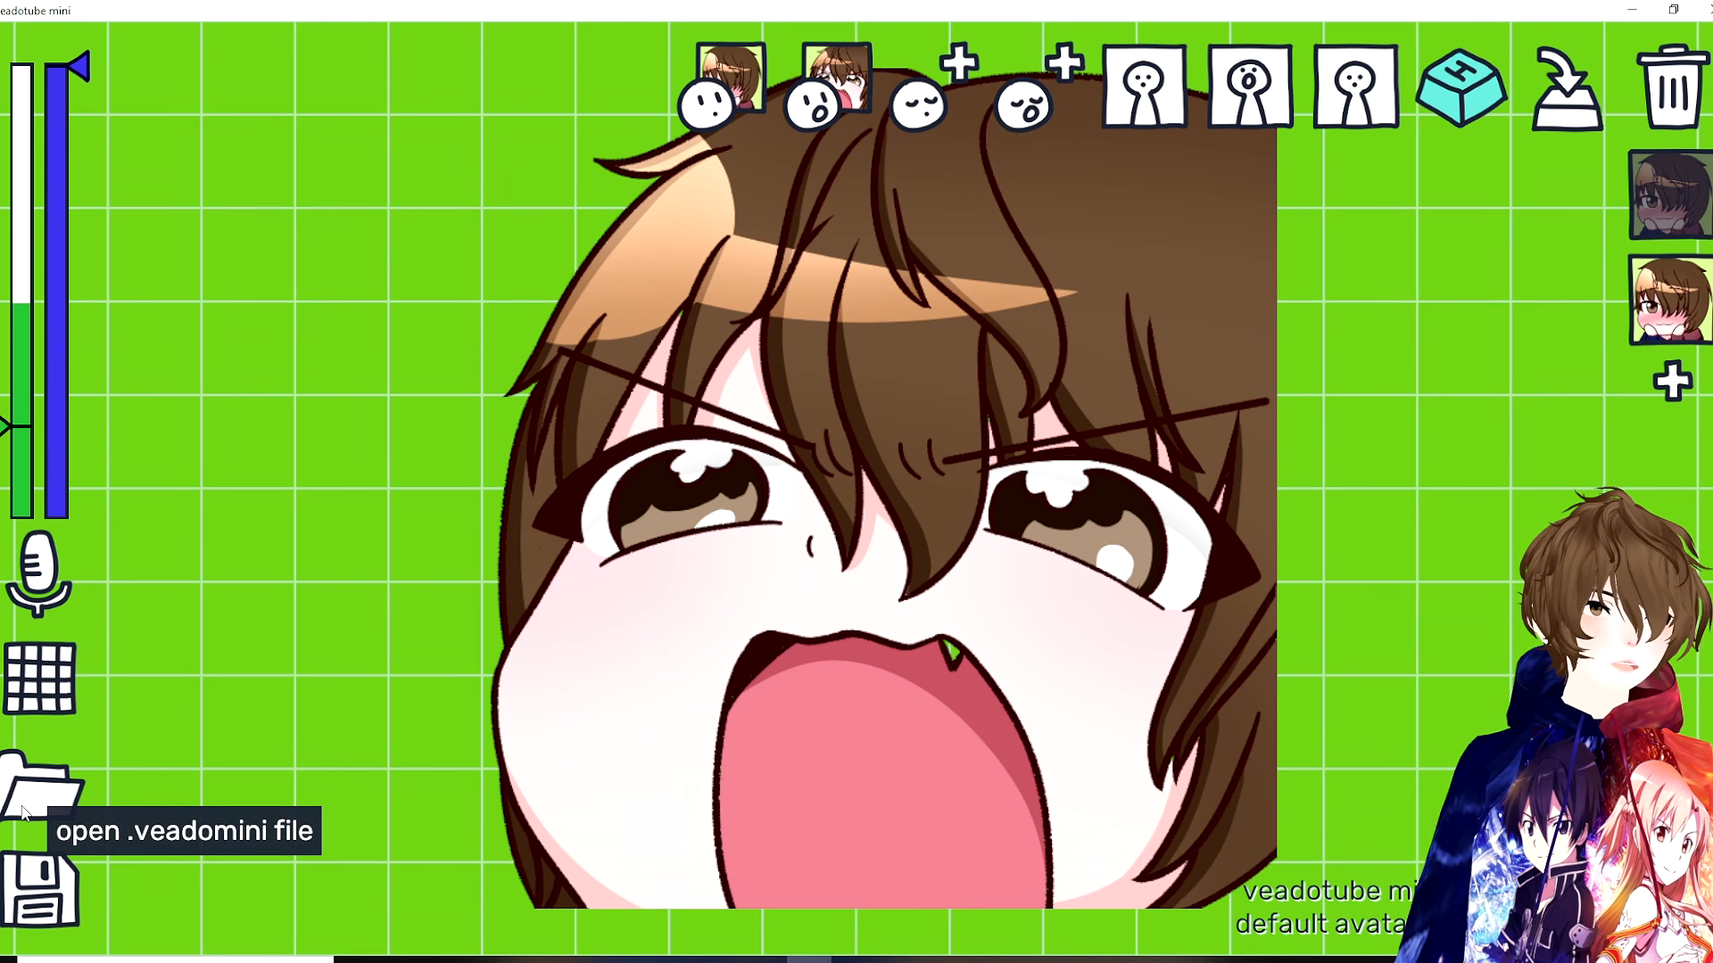
click(24, 812)
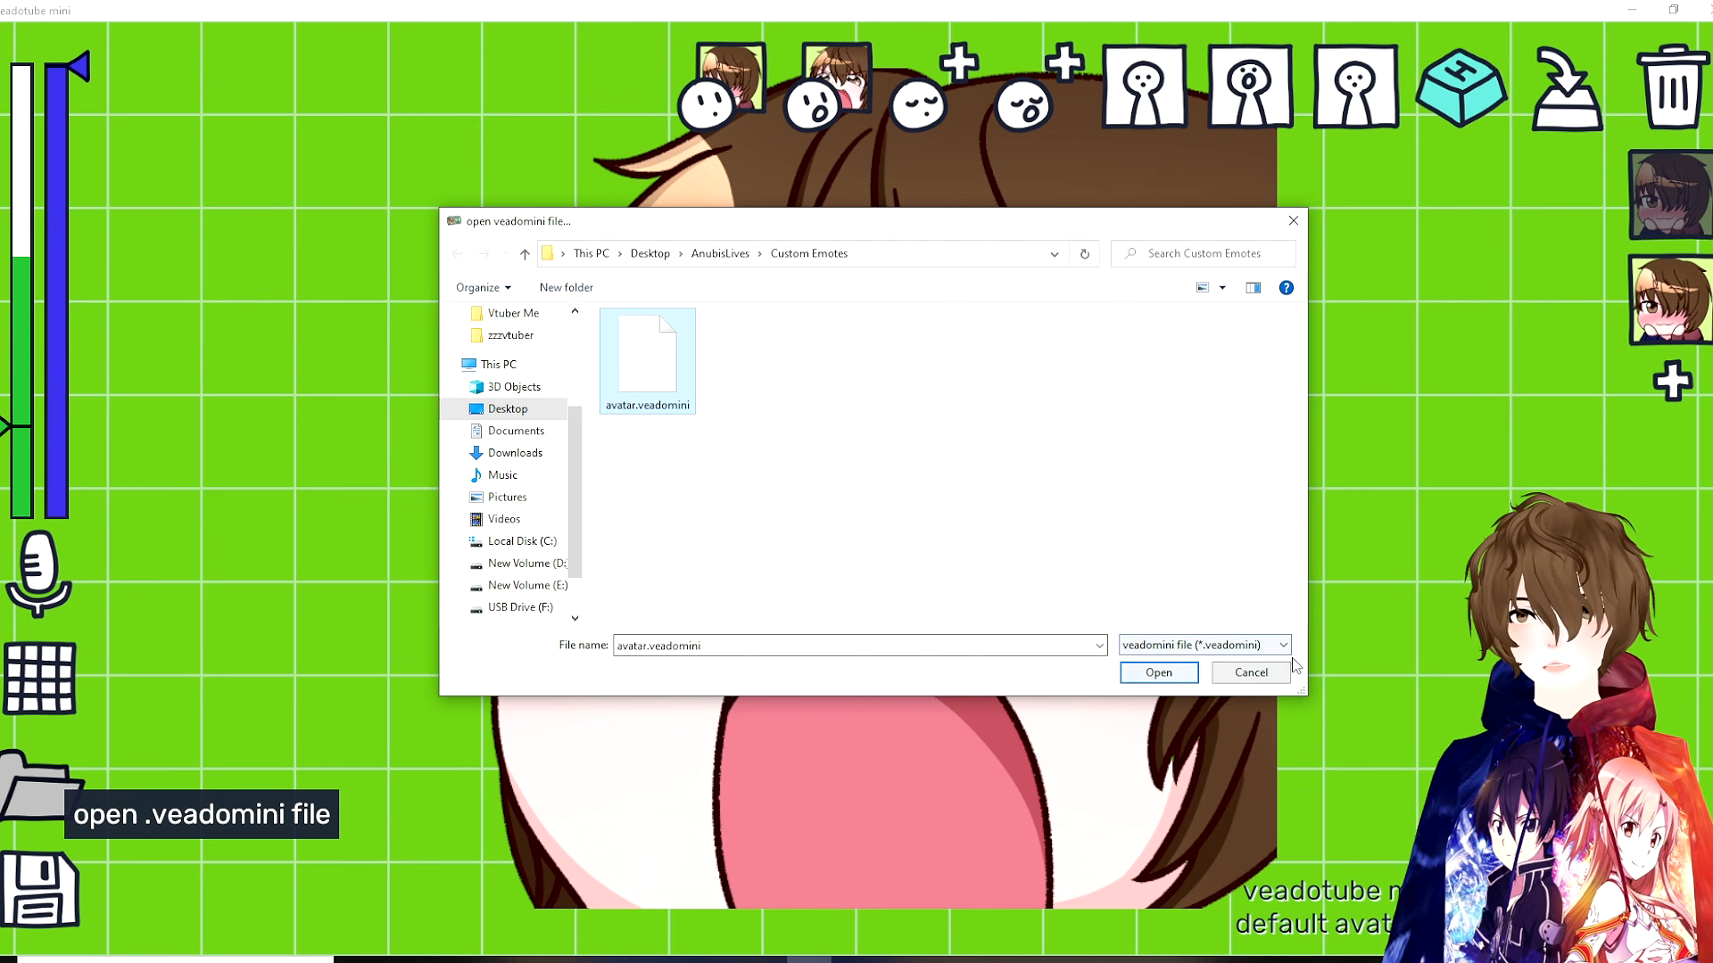
click(1175, 673)
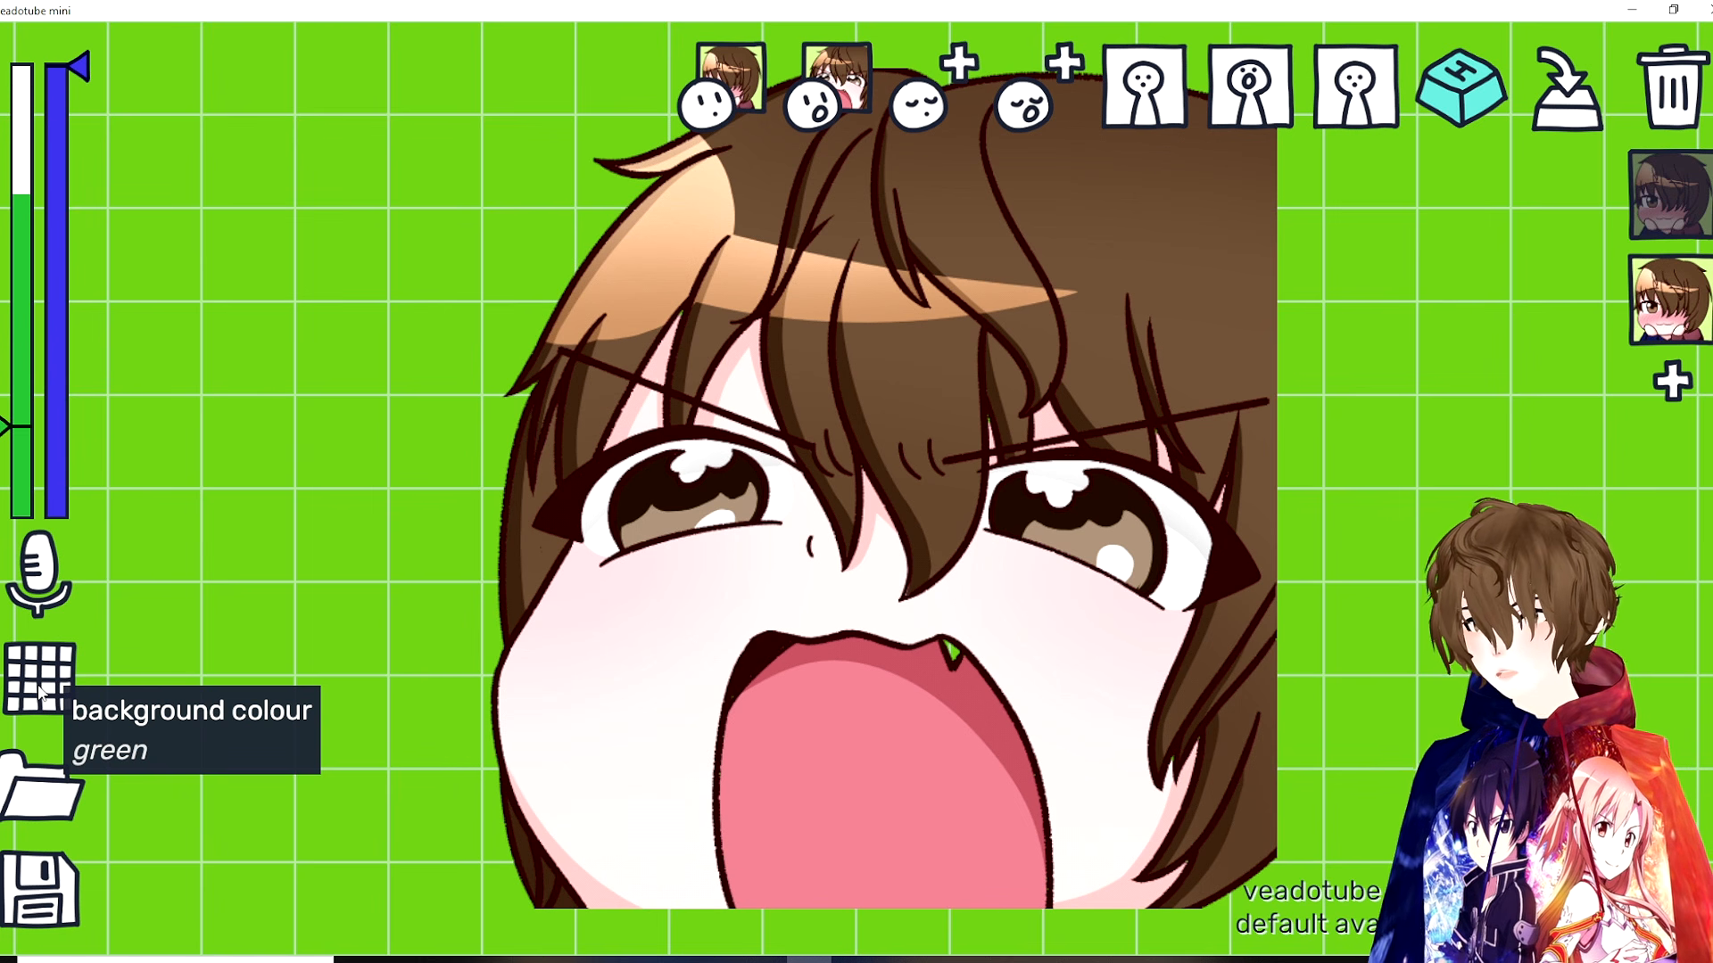
Step: Step the background colour from green to blue and on through the following options
click(39, 691)
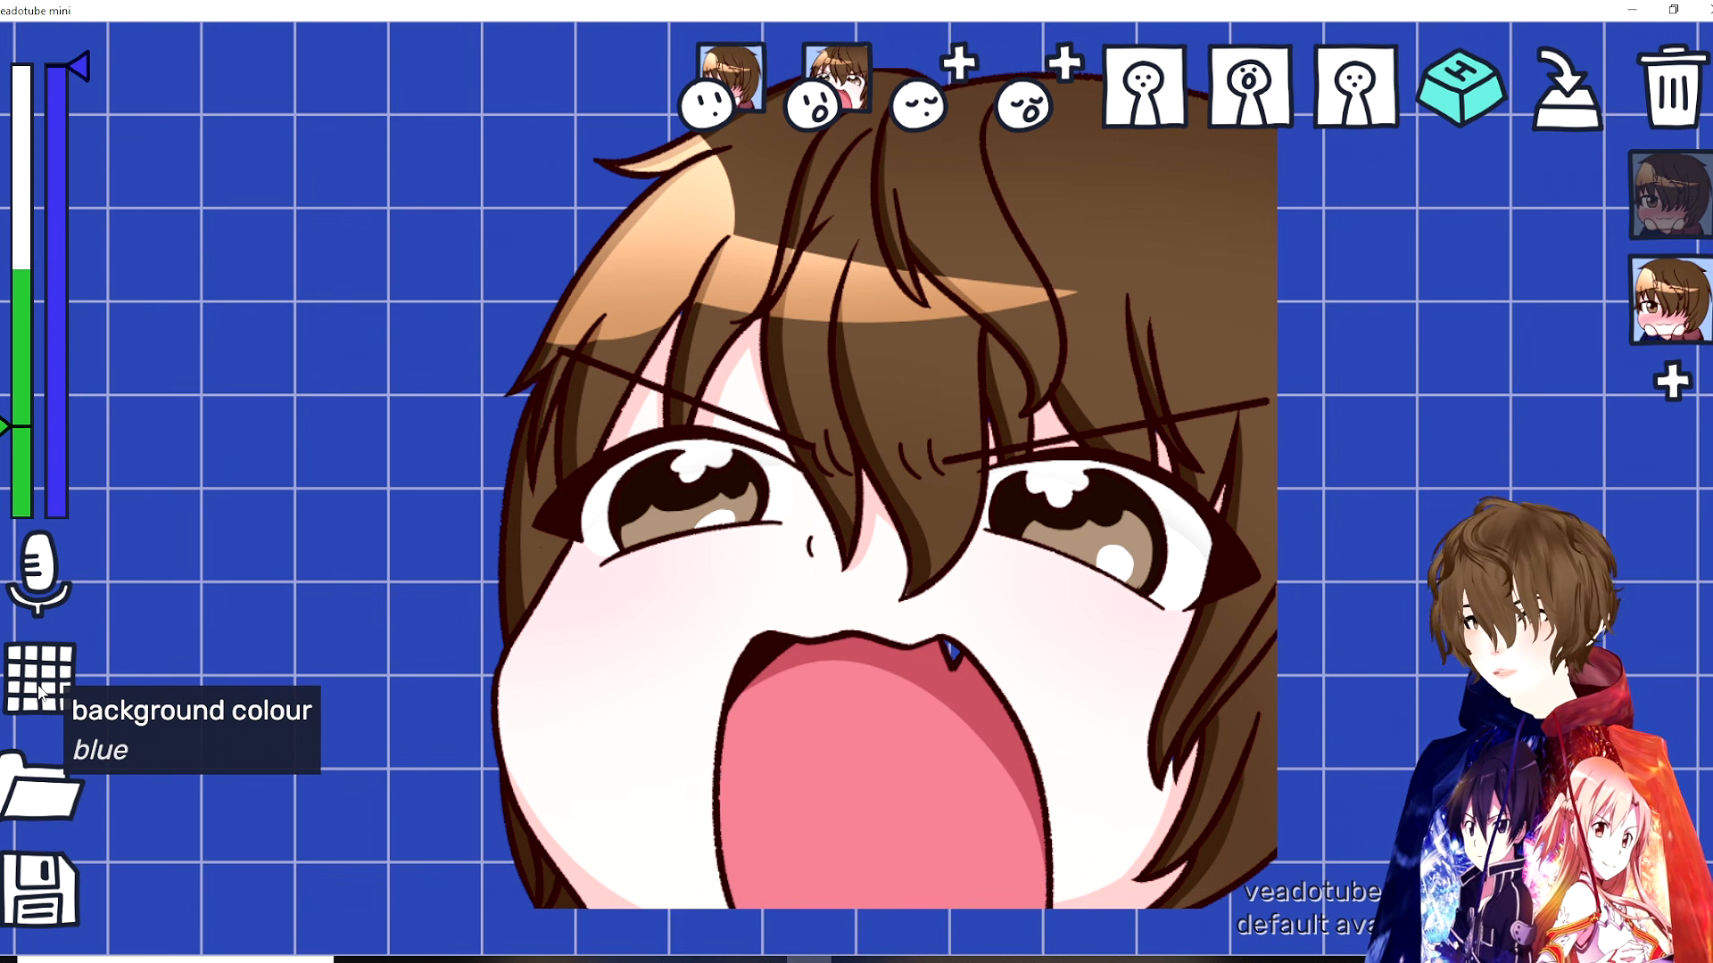
click(40, 691)
click(39, 692)
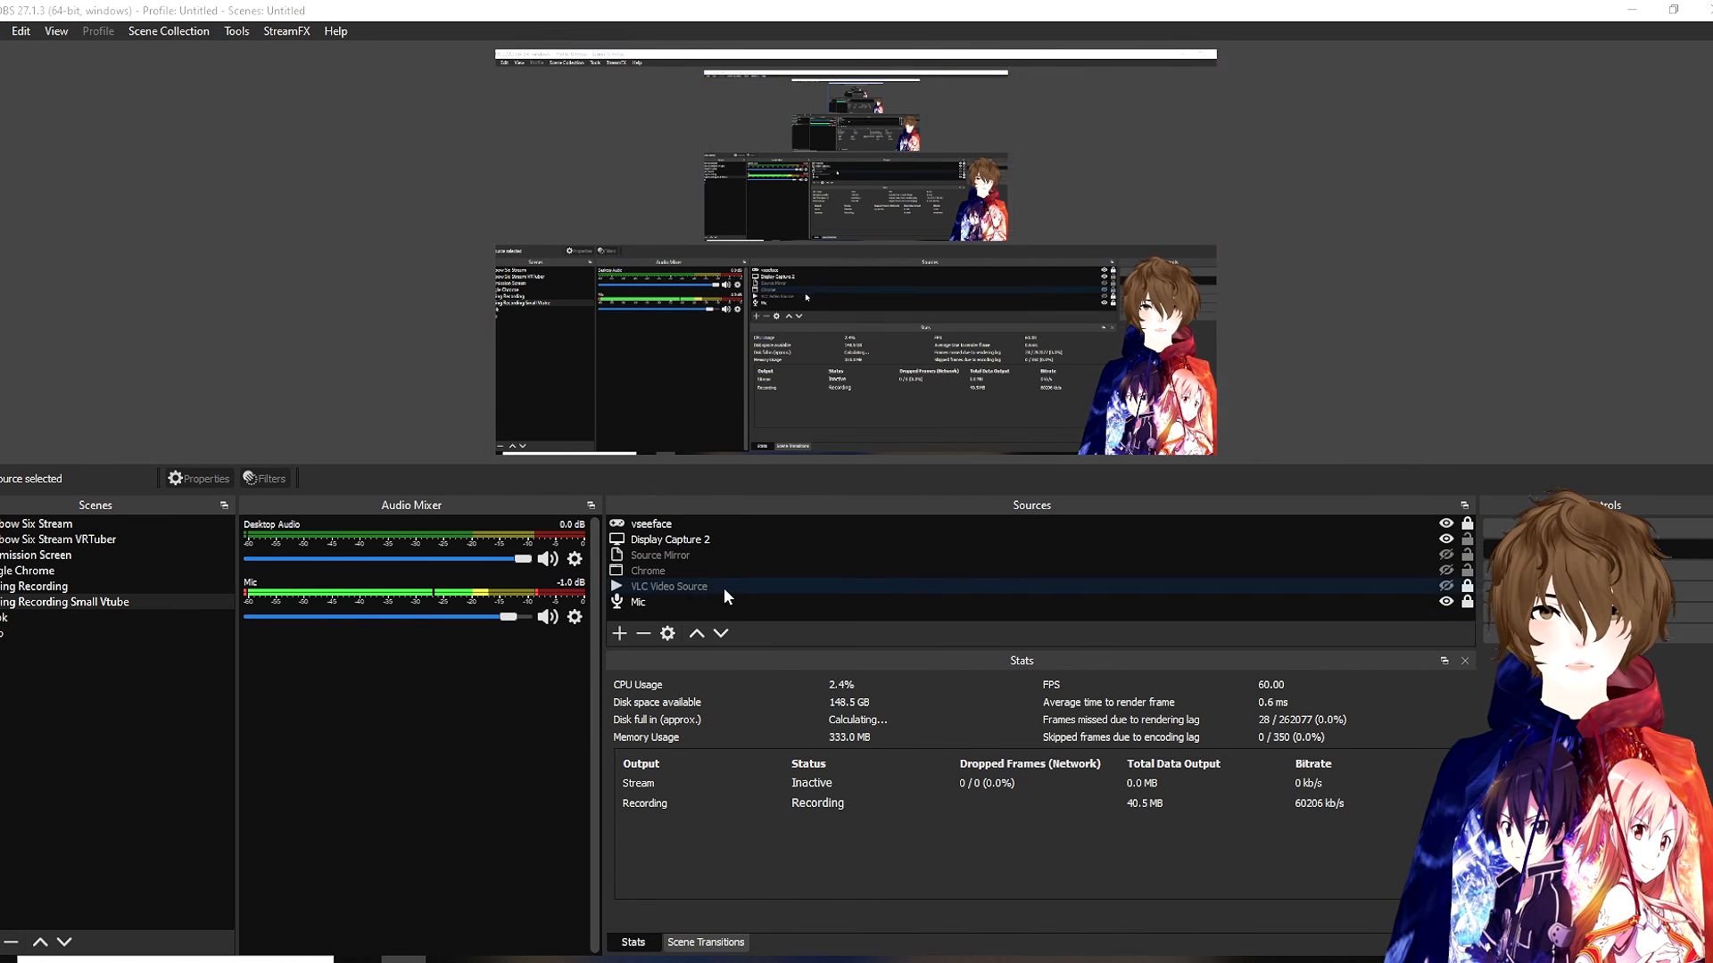
Step: Add a new visible Game Capture source named veadotube to the current scene
click(619, 633)
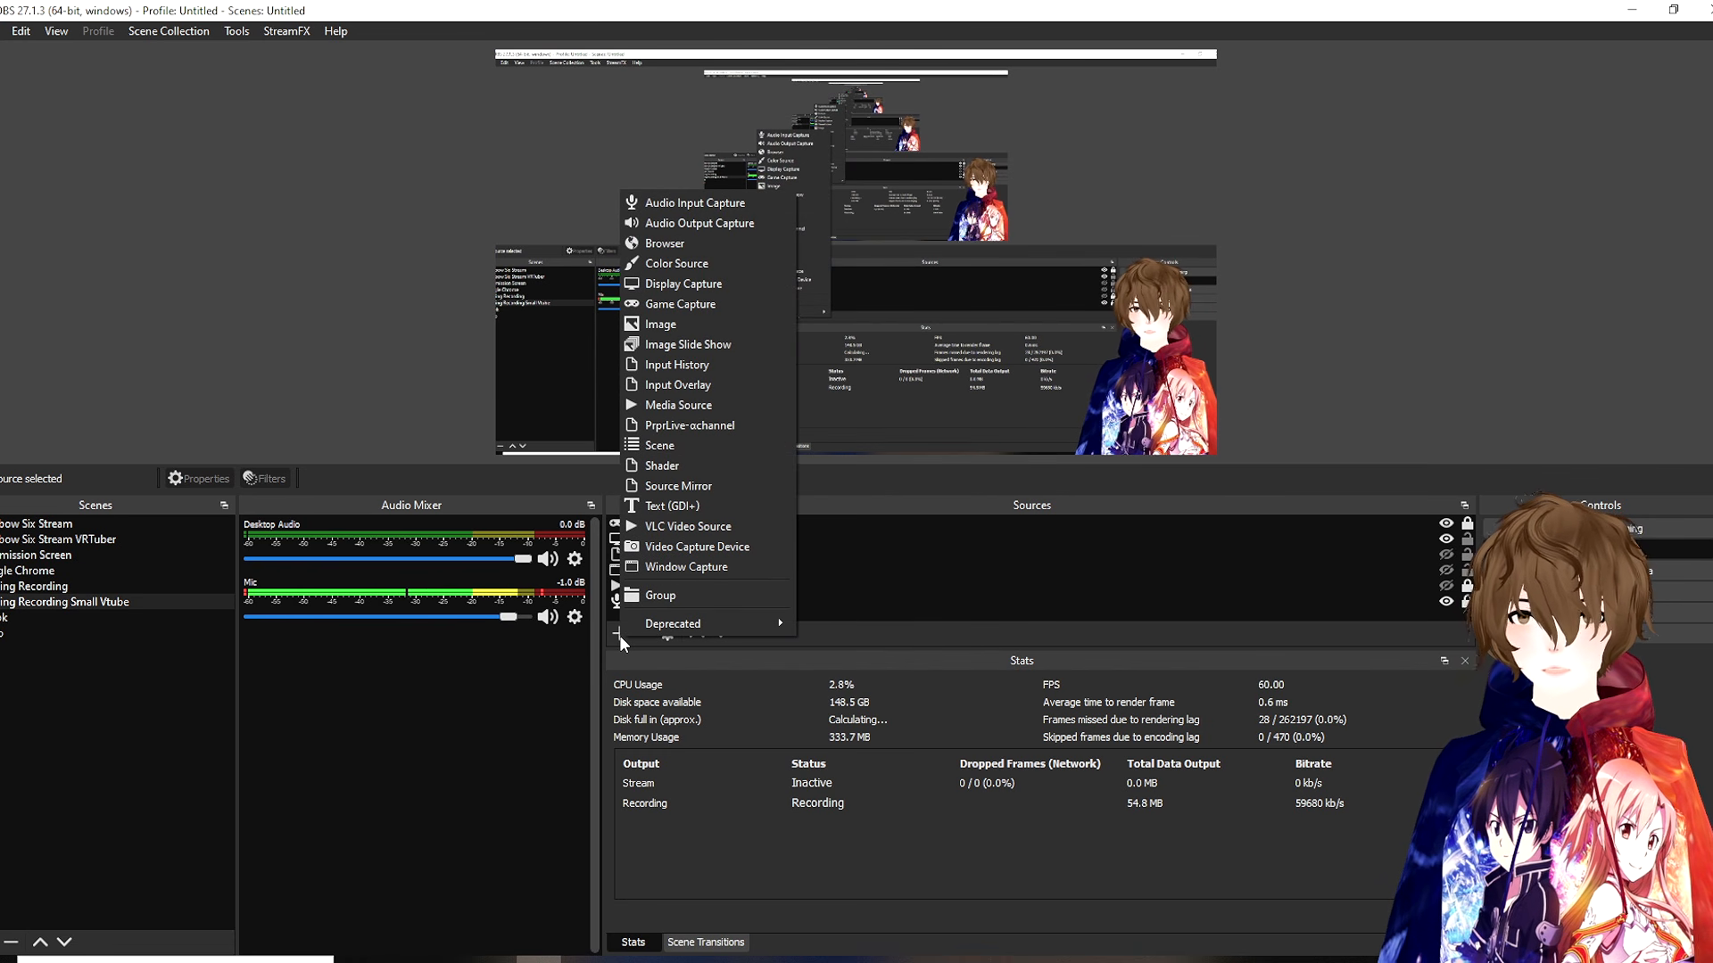
click(680, 304)
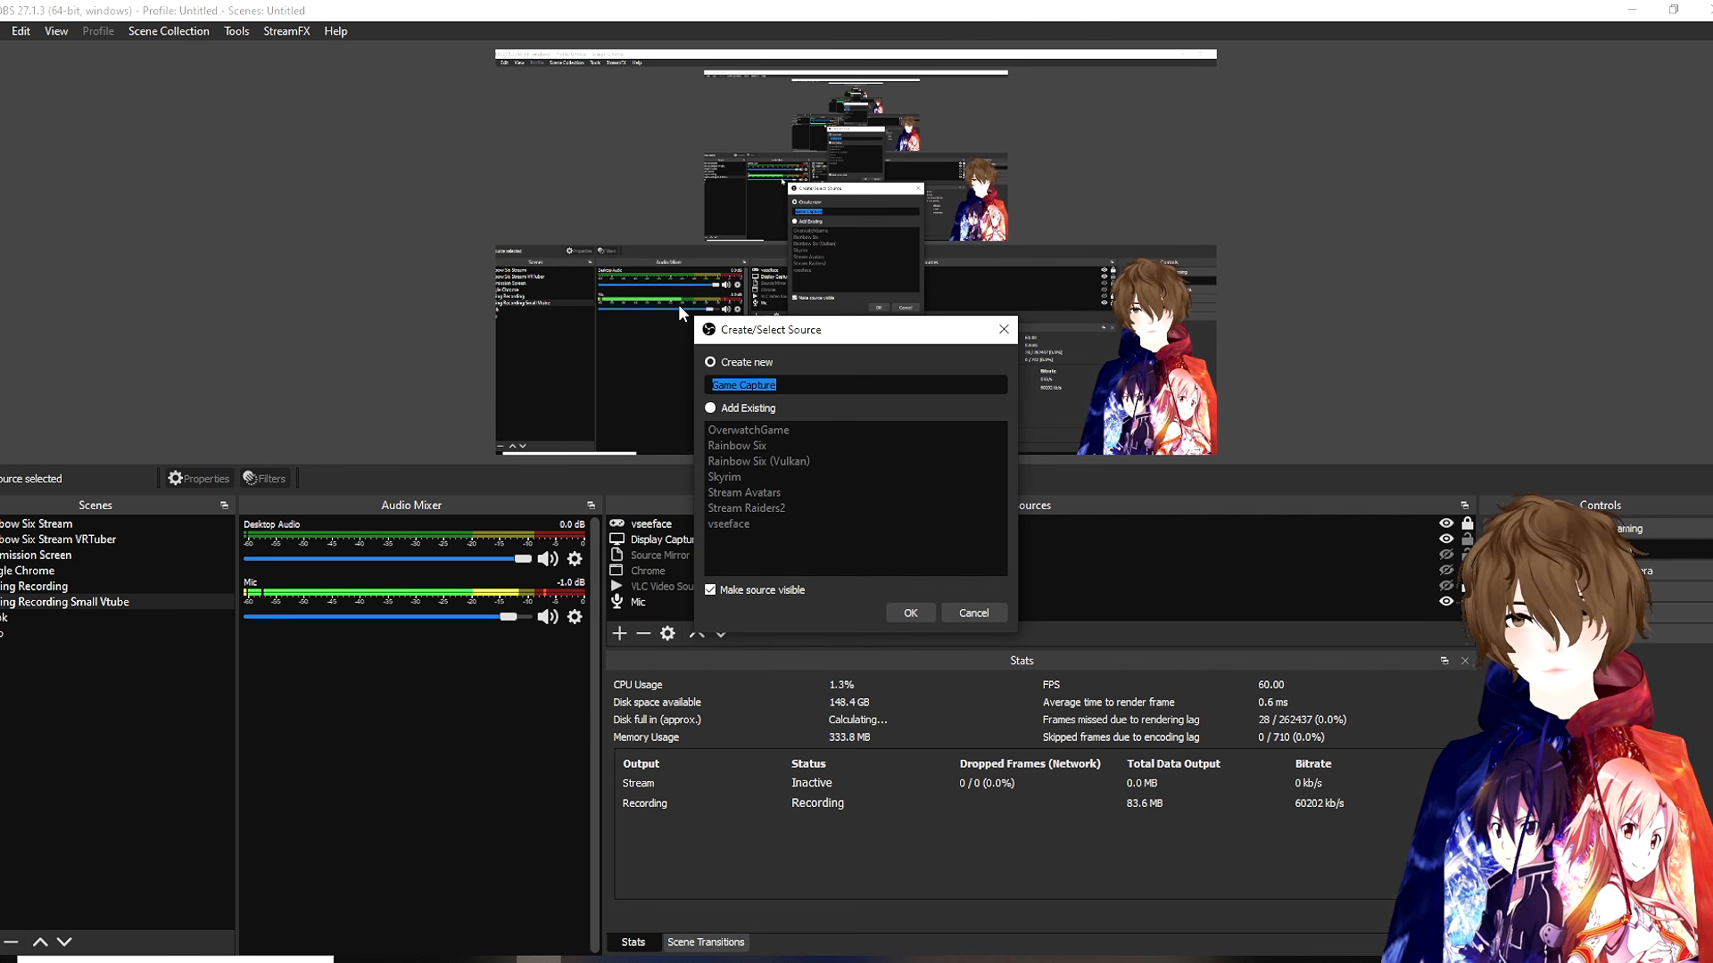
text(vea)
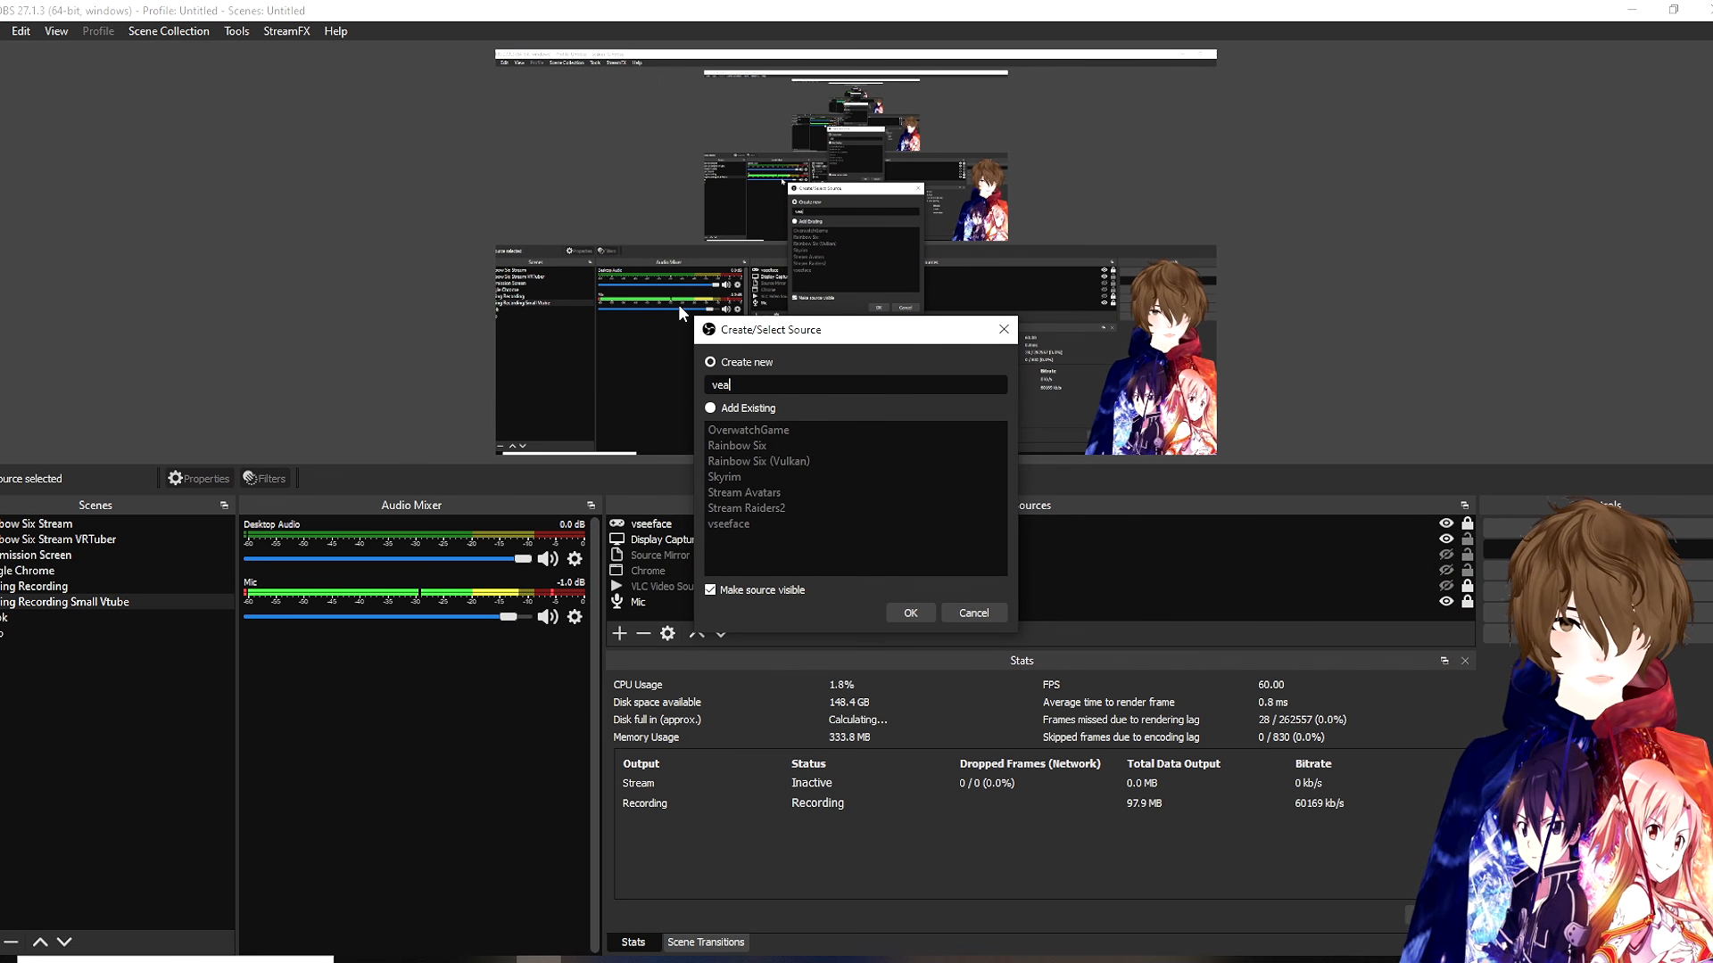
text(dotube)
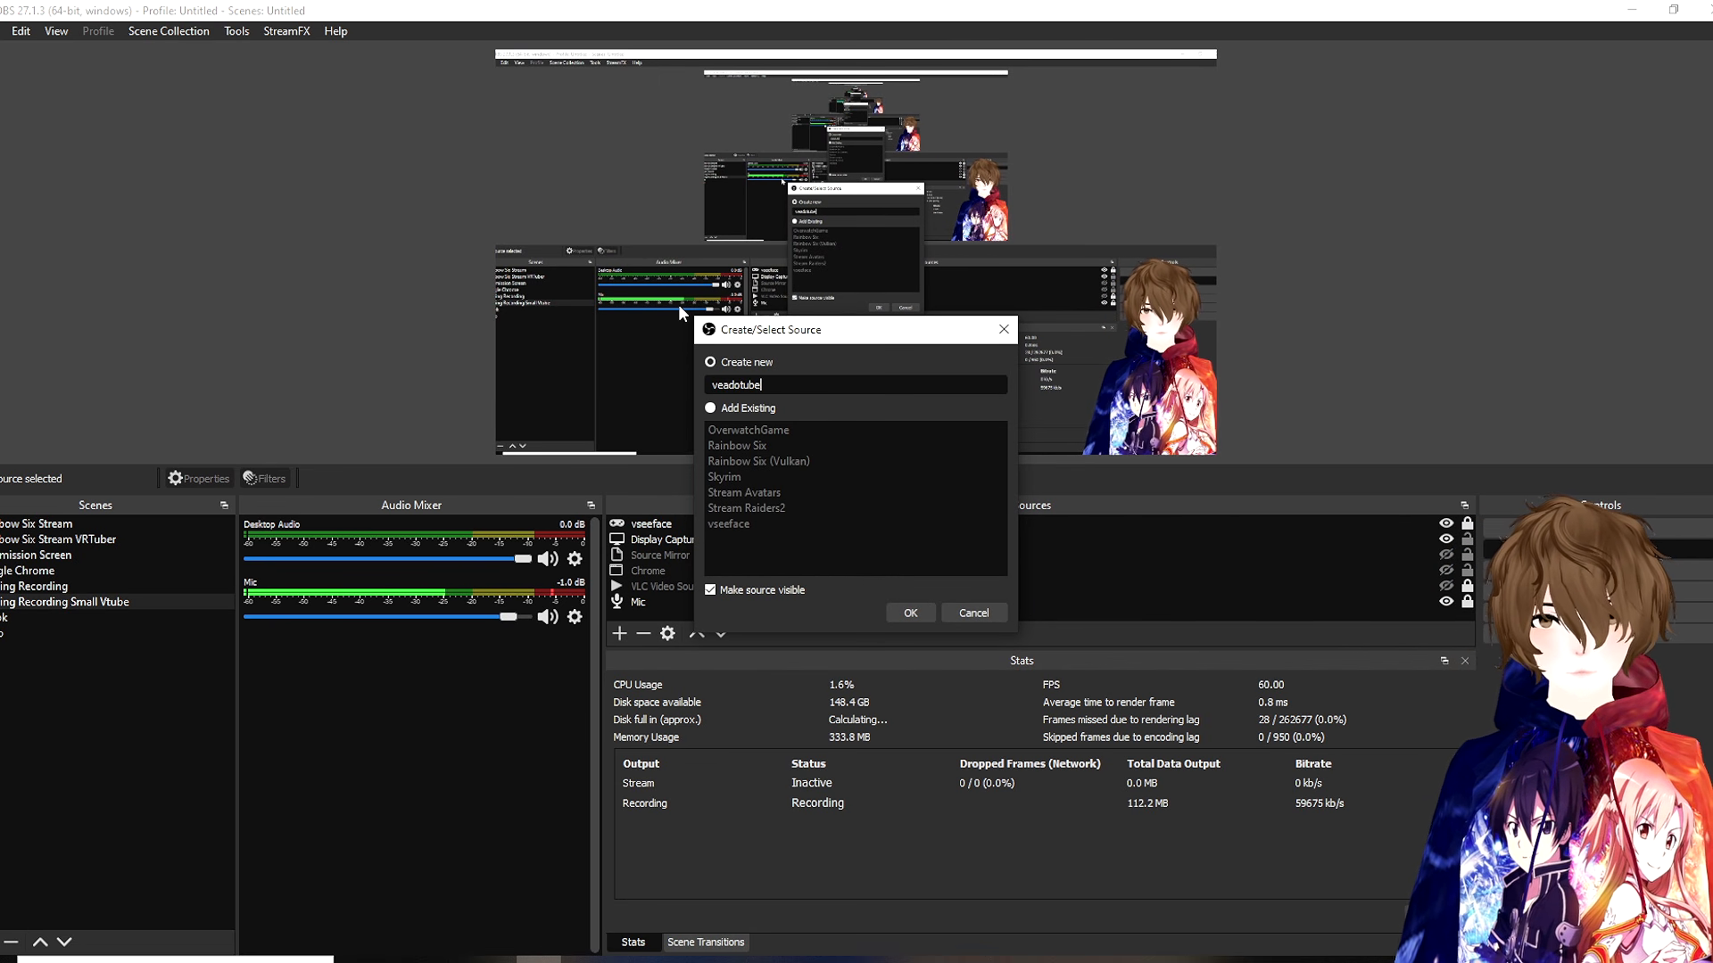
click(915, 607)
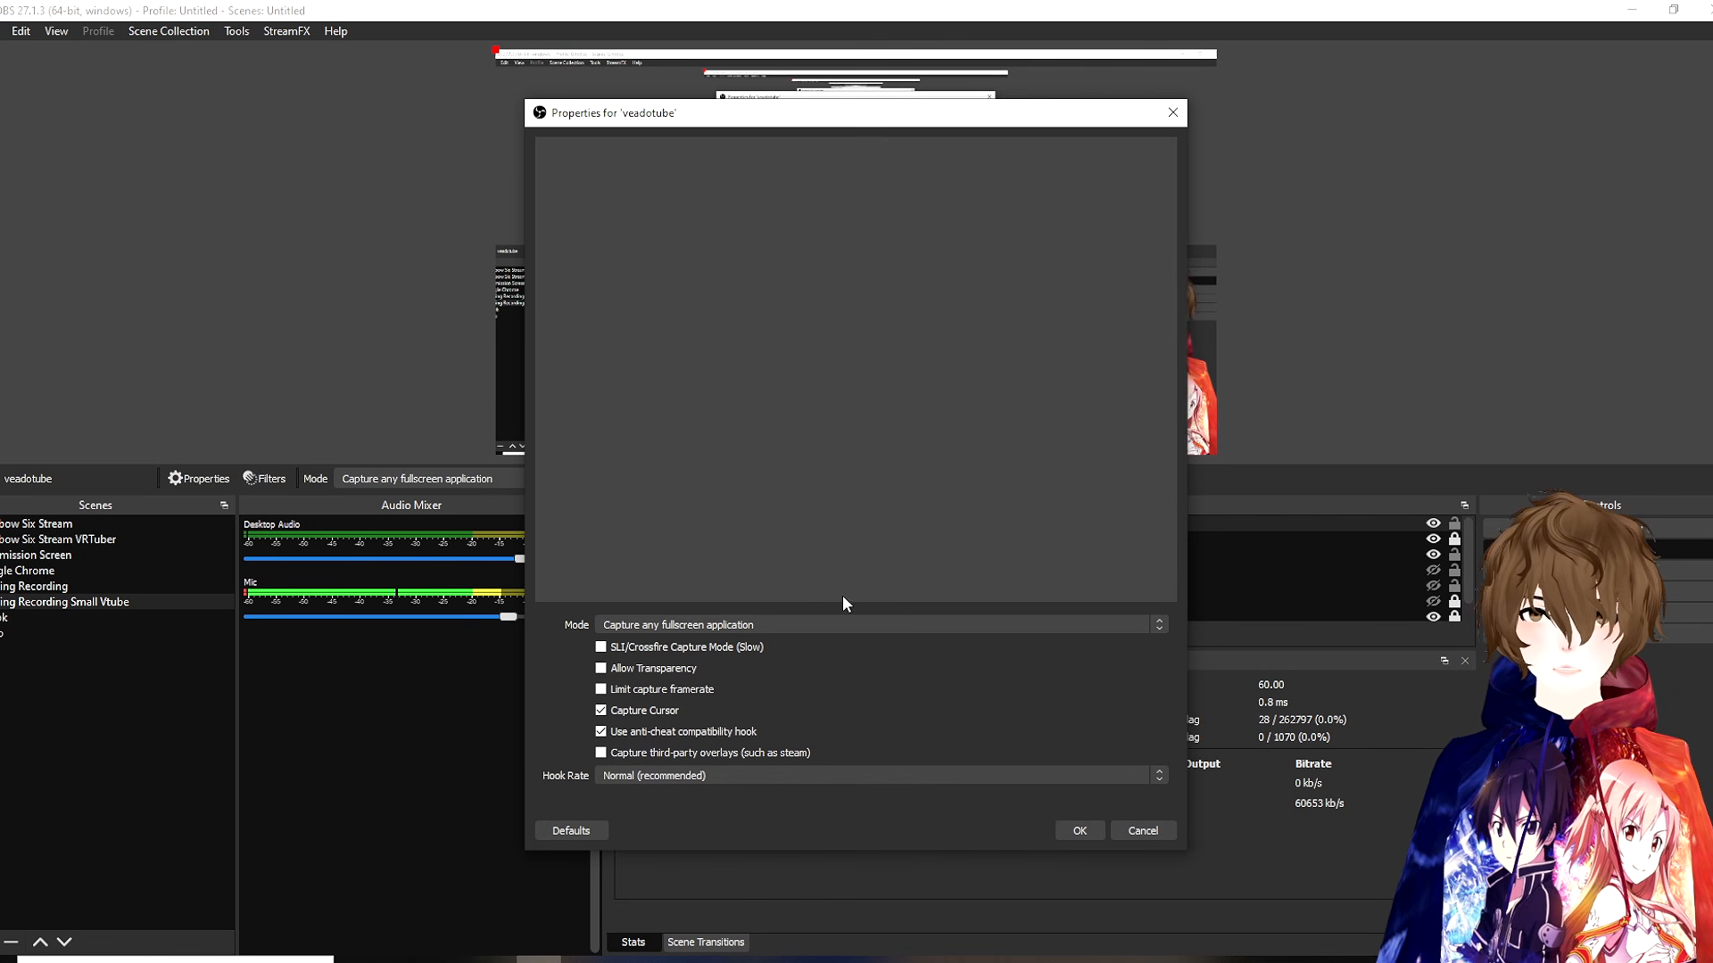
Step: Set the veadotube source to capture a specific window and choose the veadotube mini window
drag(818, 117, 503, 101)
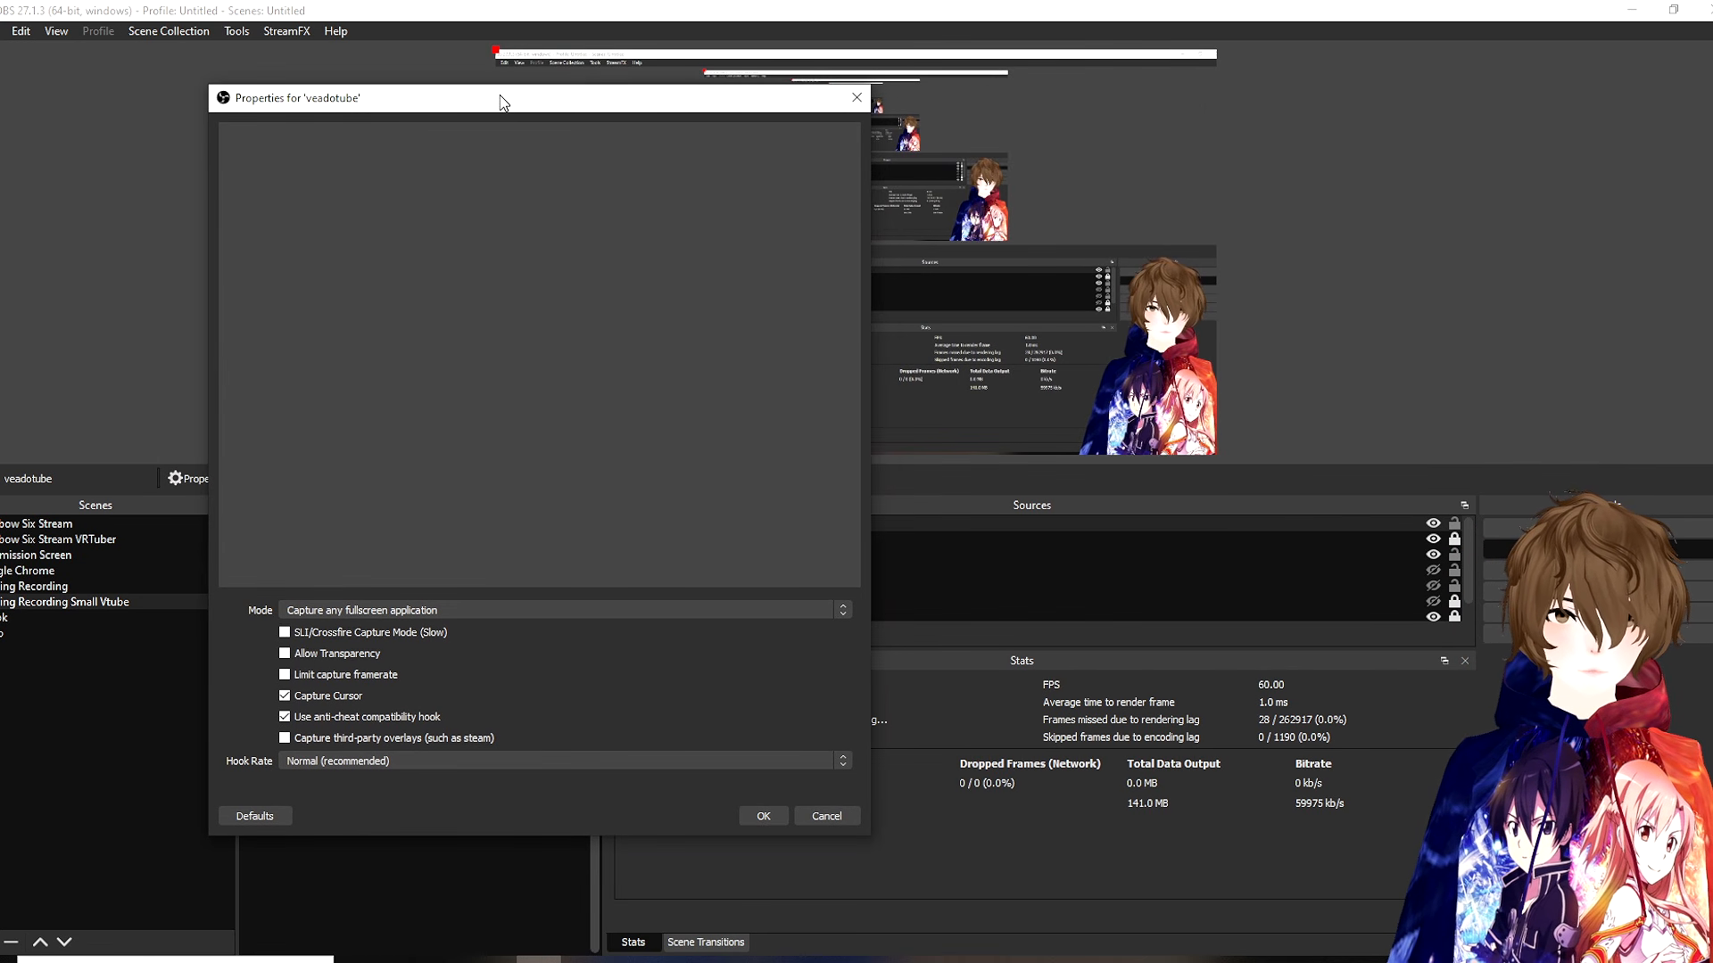
click(483, 607)
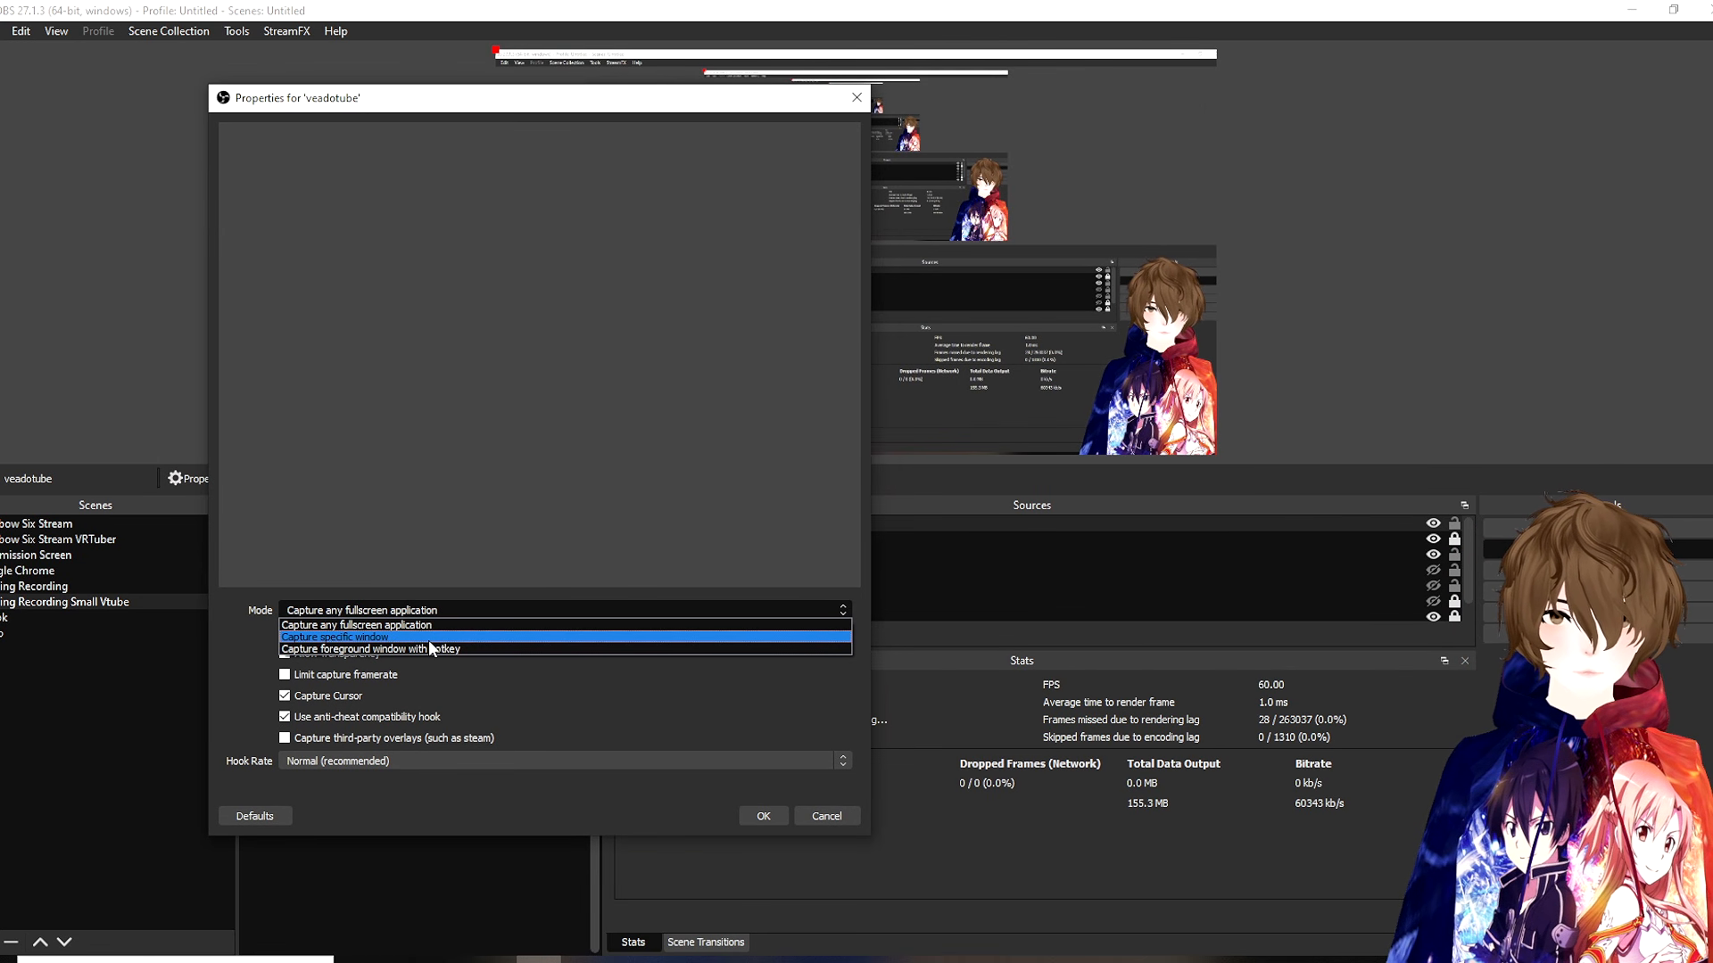
click(429, 638)
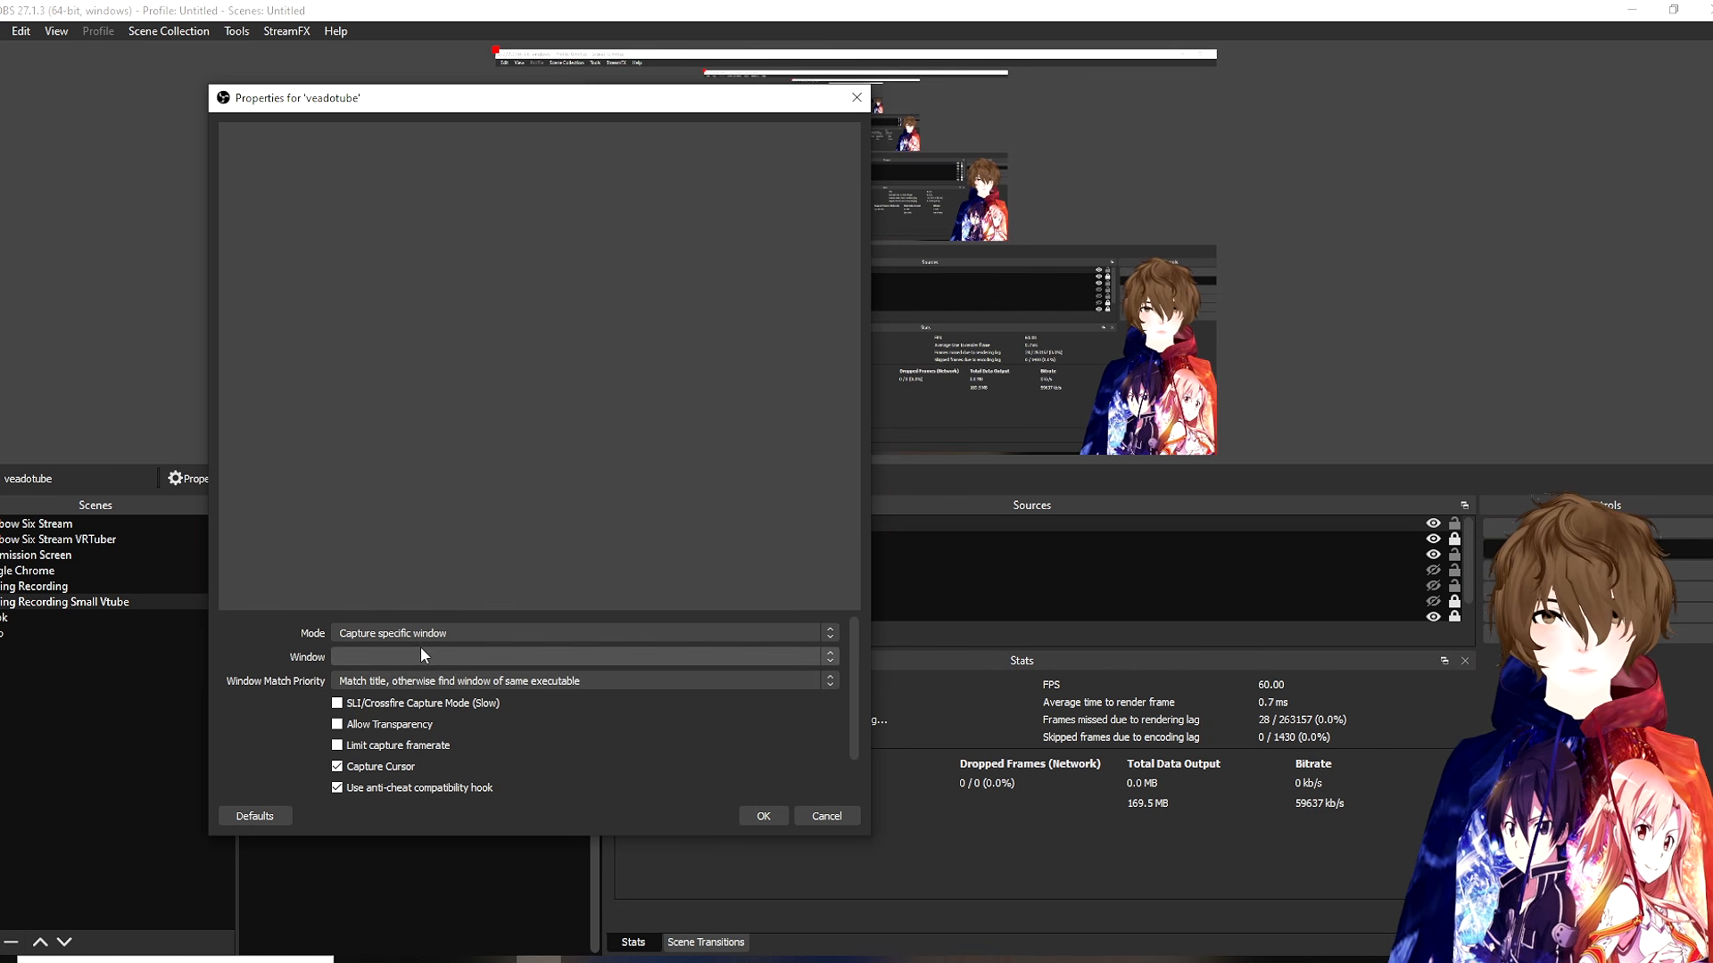
click(422, 655)
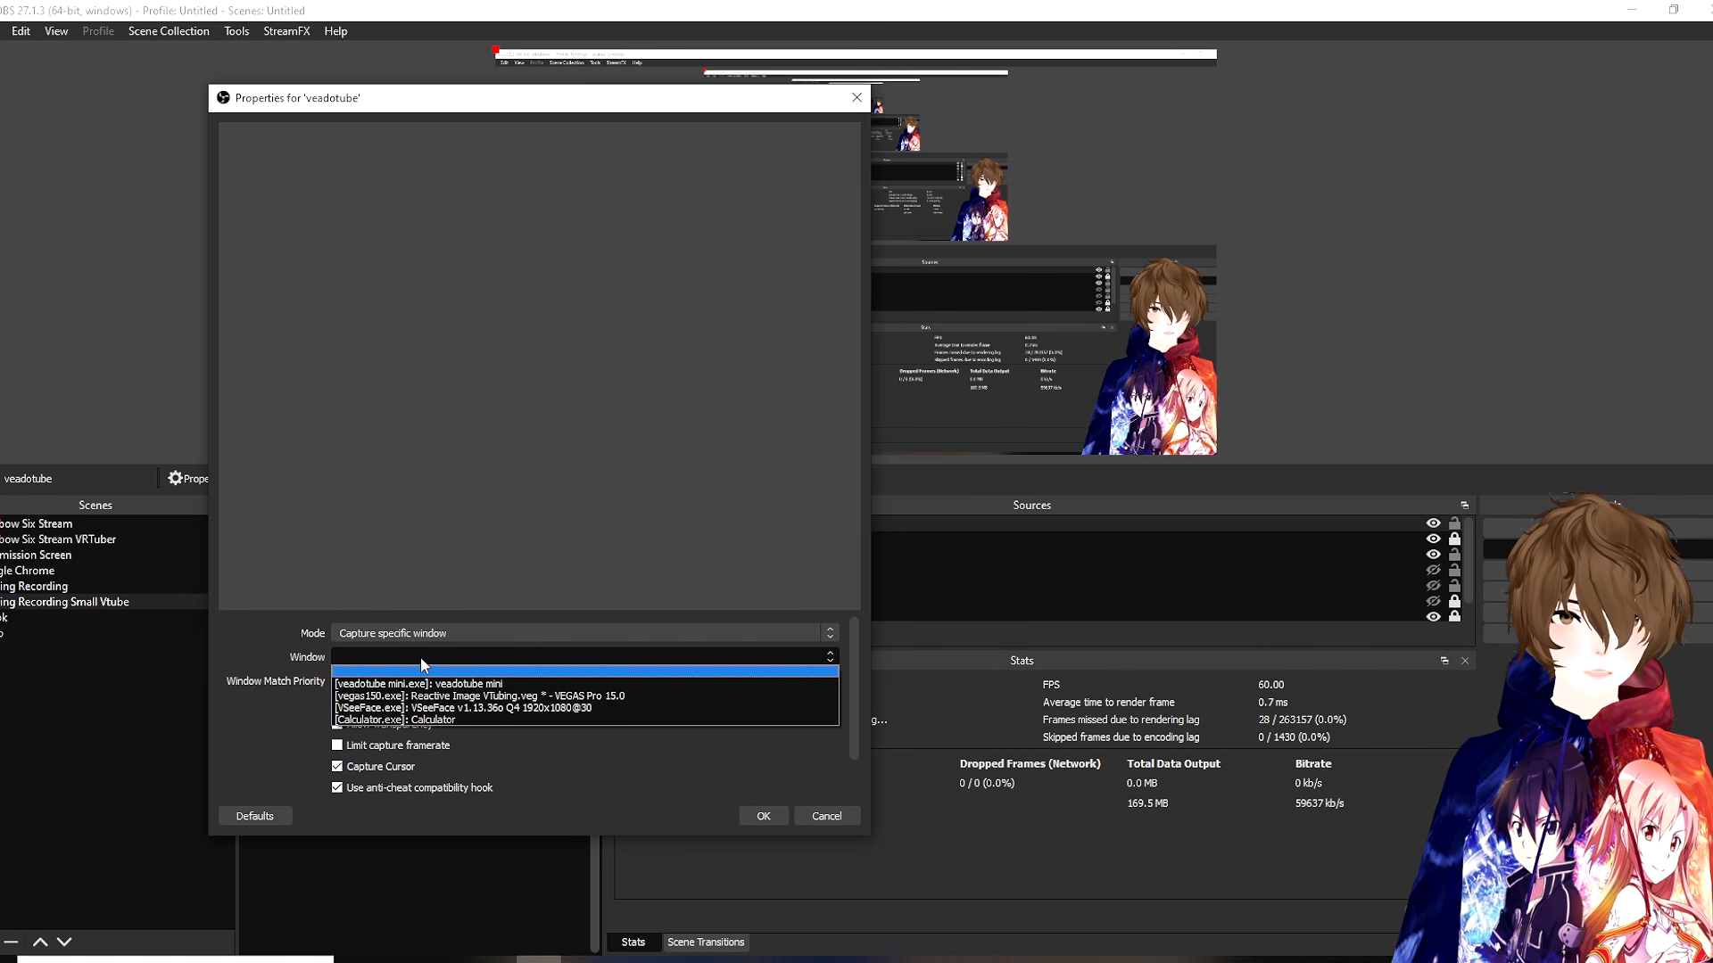
click(465, 685)
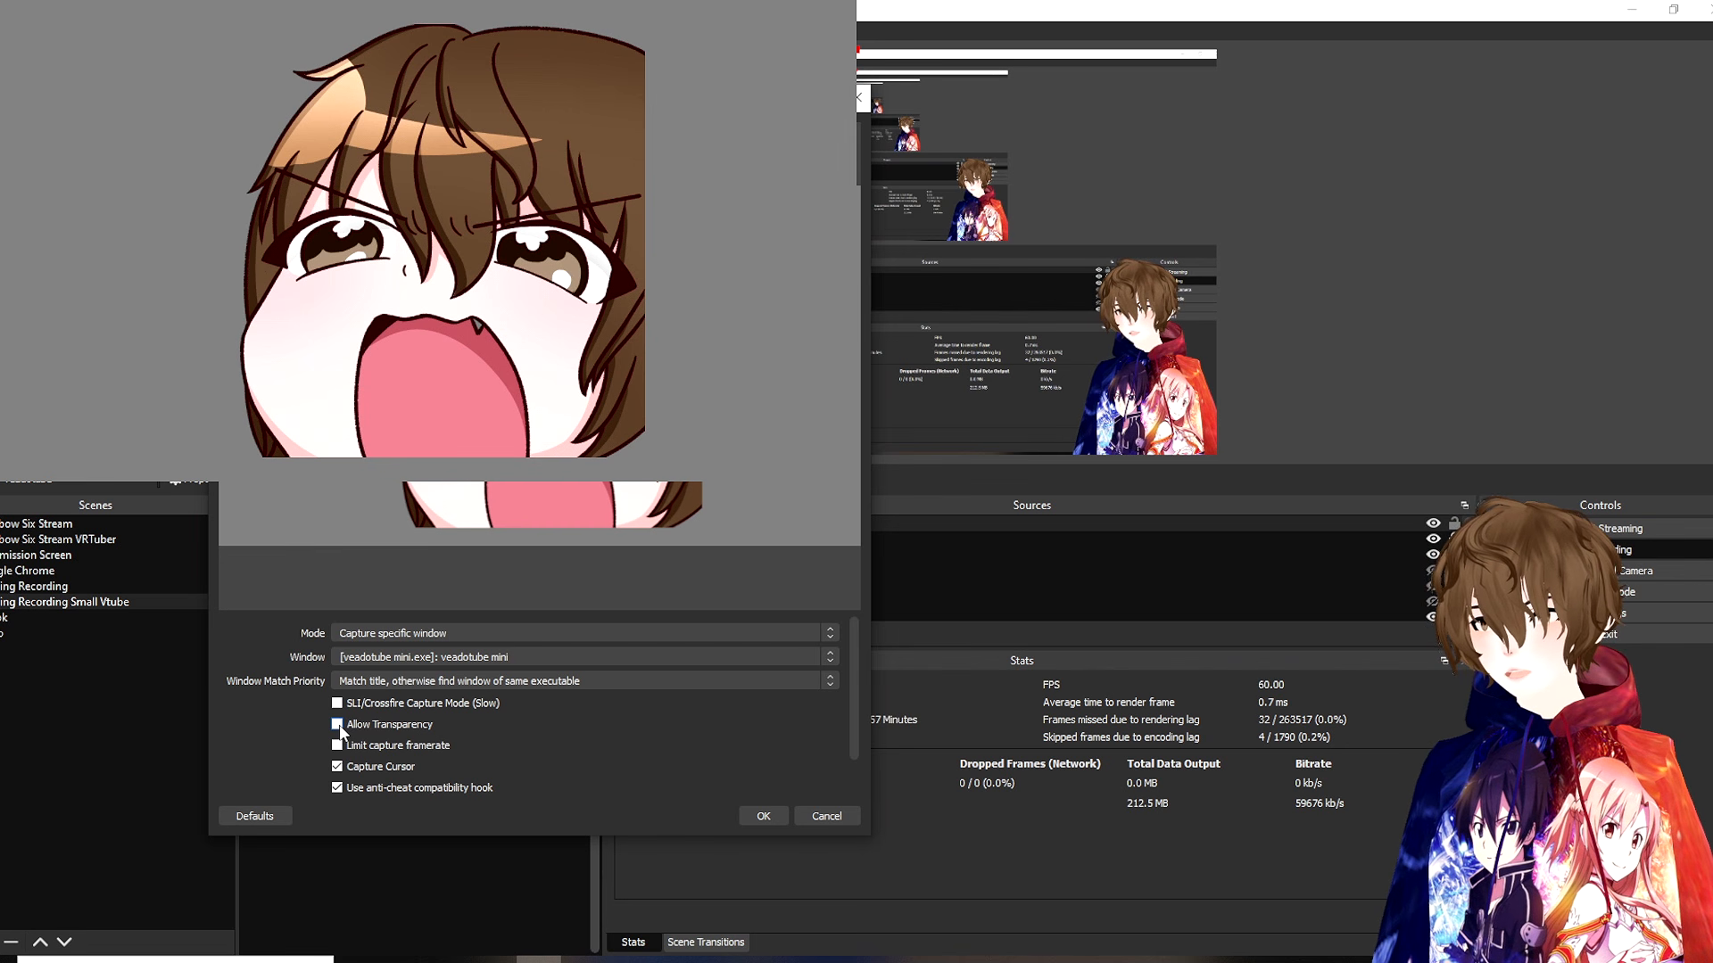
Step: Allow transparency for the veadotube capture, accept its properties and move the avatar to the lower-left corner of the scene canvas
click(338, 725)
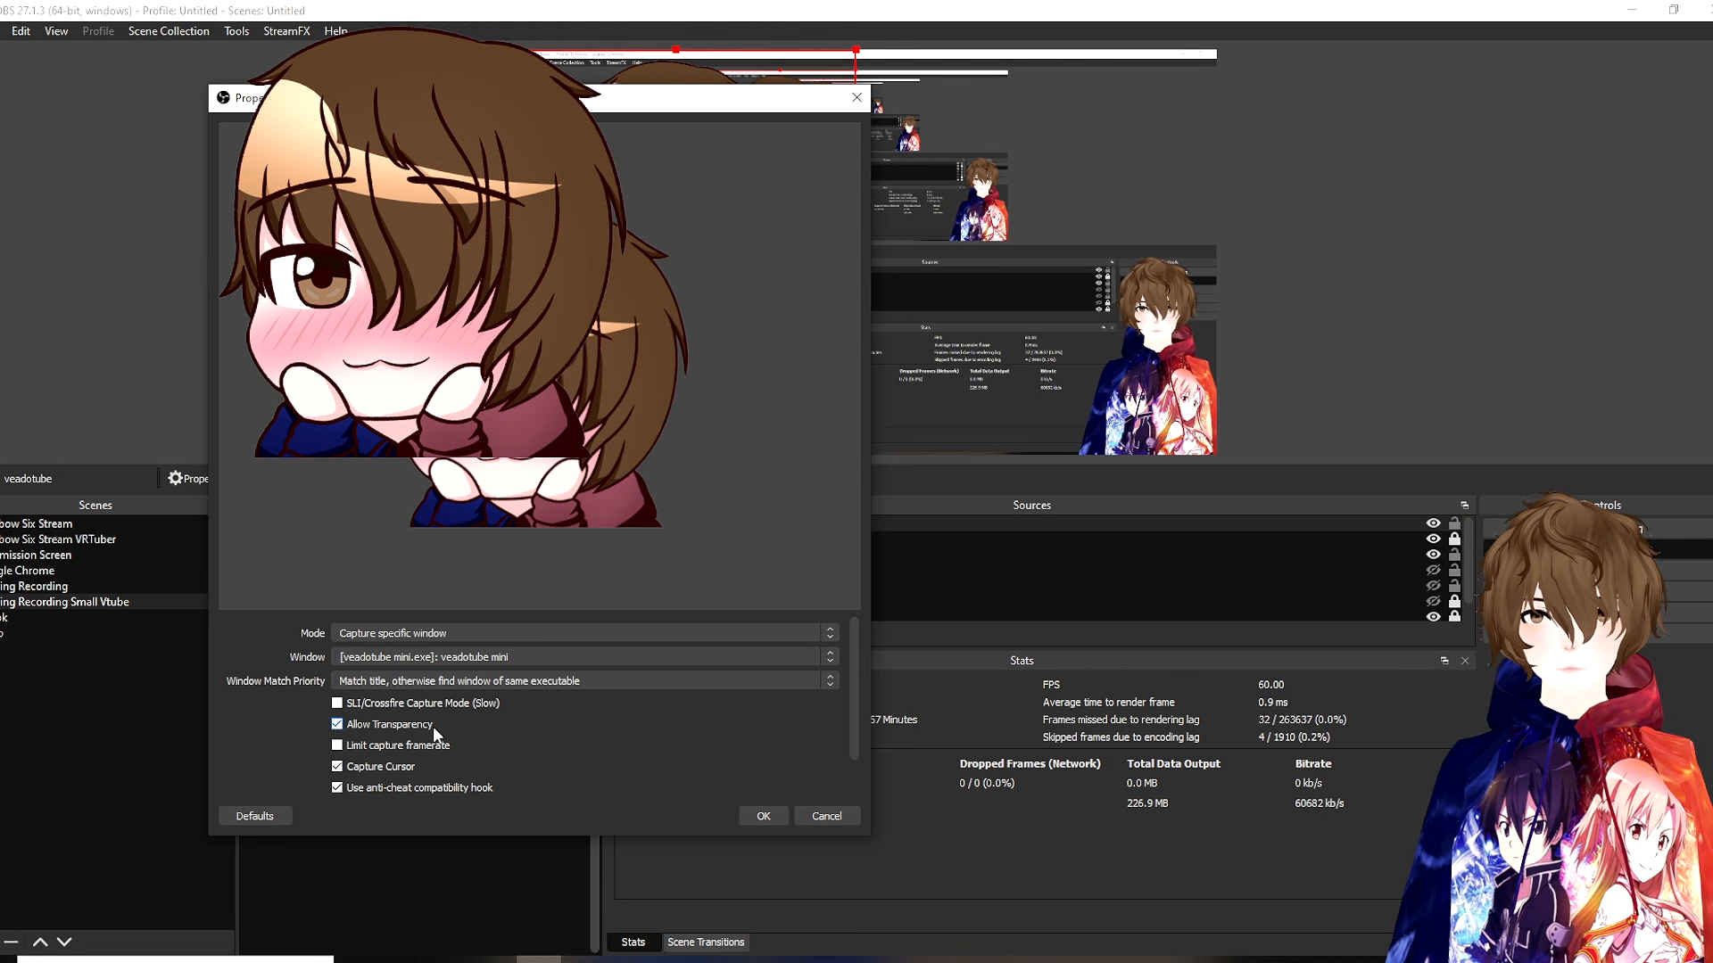
click(764, 815)
drag(725, 223, 699, 350)
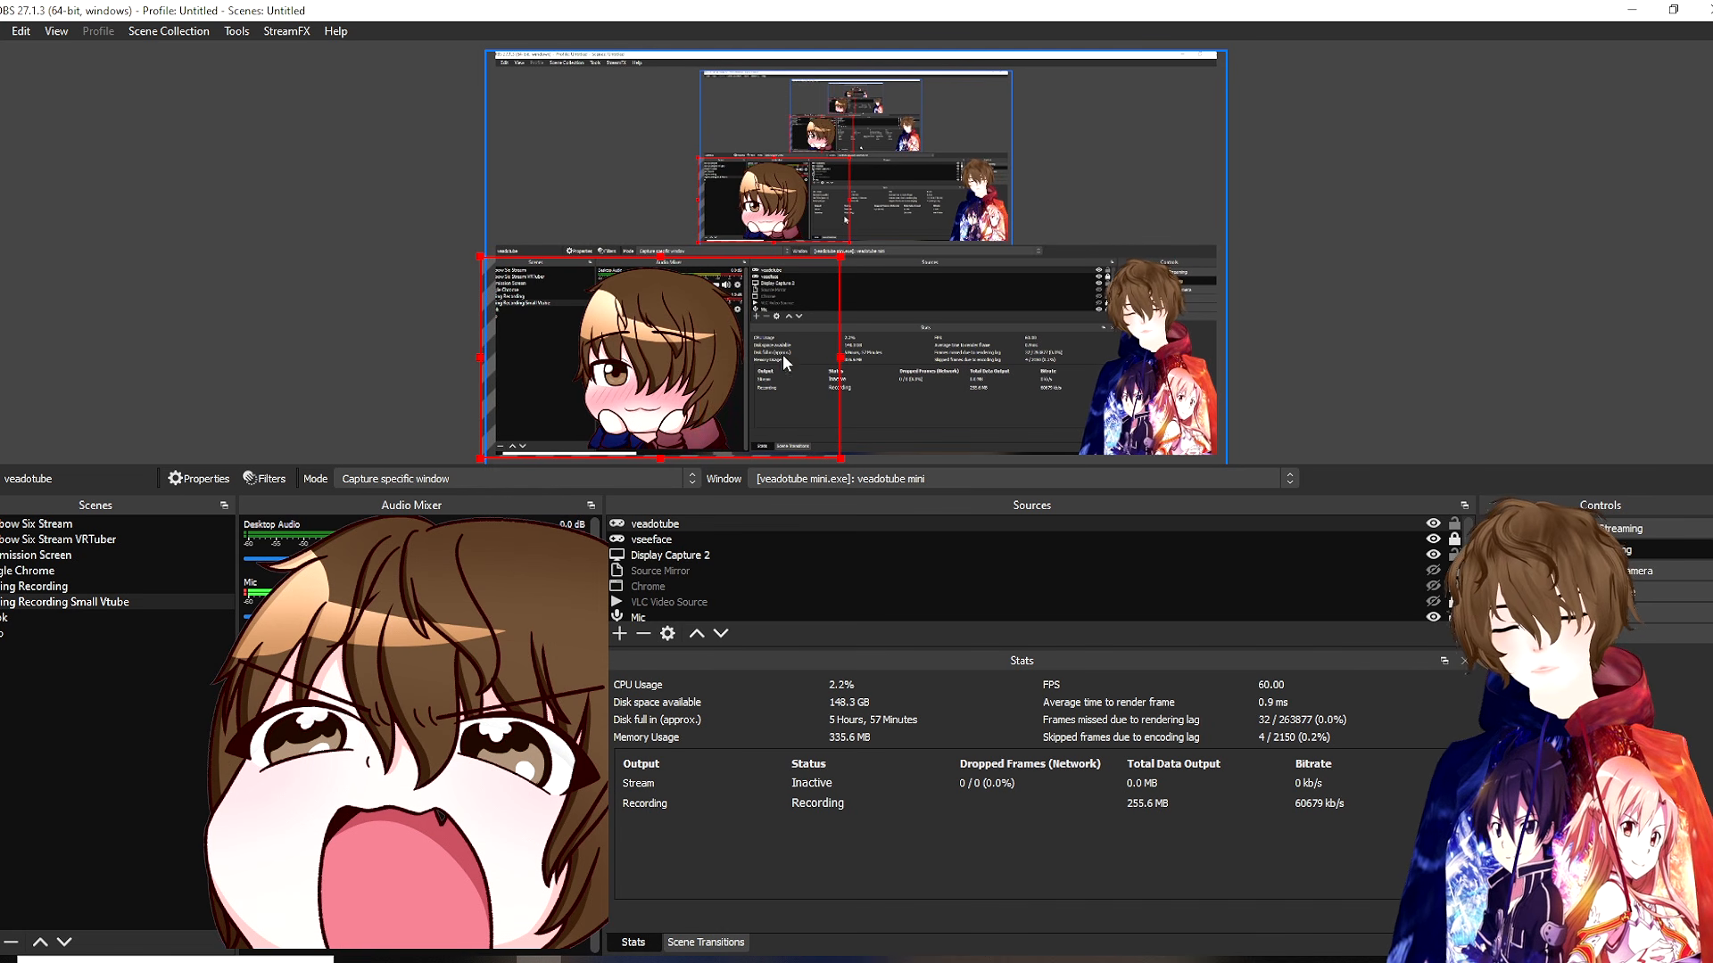